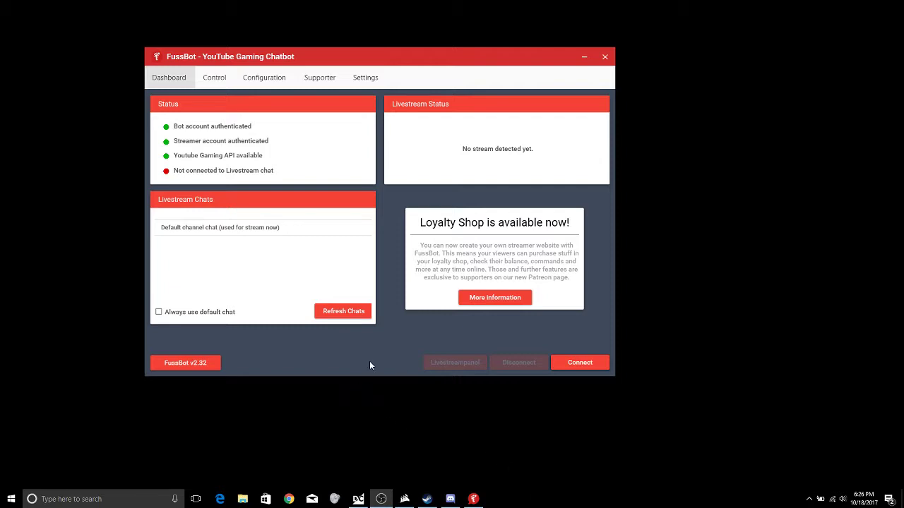
# Step: Renew the streamer login authentication in the settings using the streamer's Google account and allow fussbot.de to manage its YouTube account
pyautogui.click(365, 78)
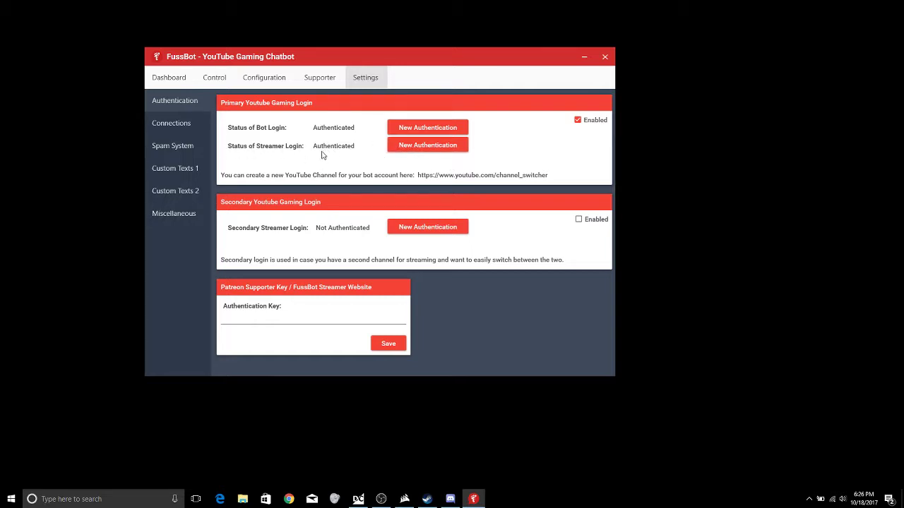
pyautogui.click(434, 152)
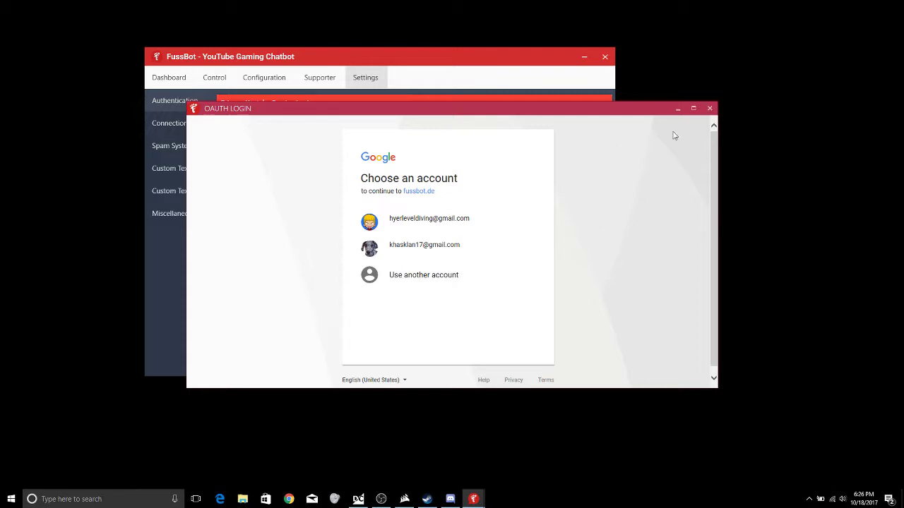
pyautogui.click(710, 108)
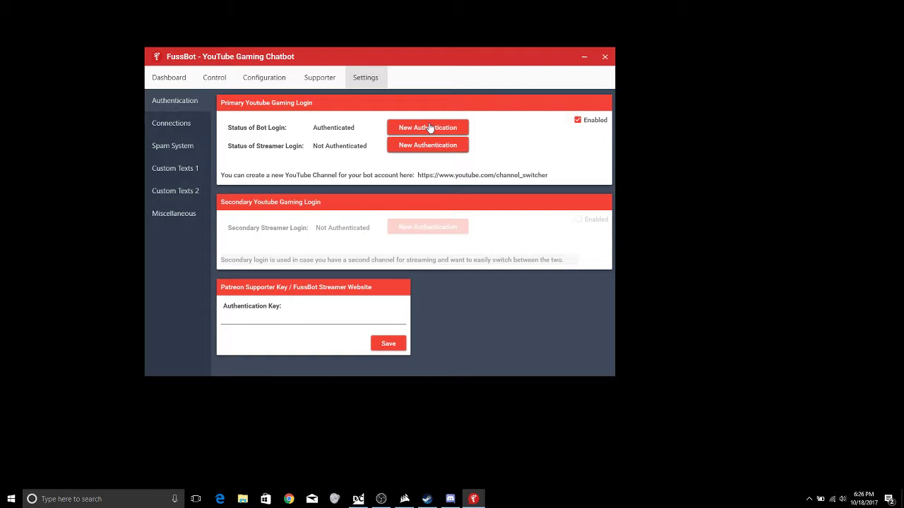
pyautogui.click(432, 145)
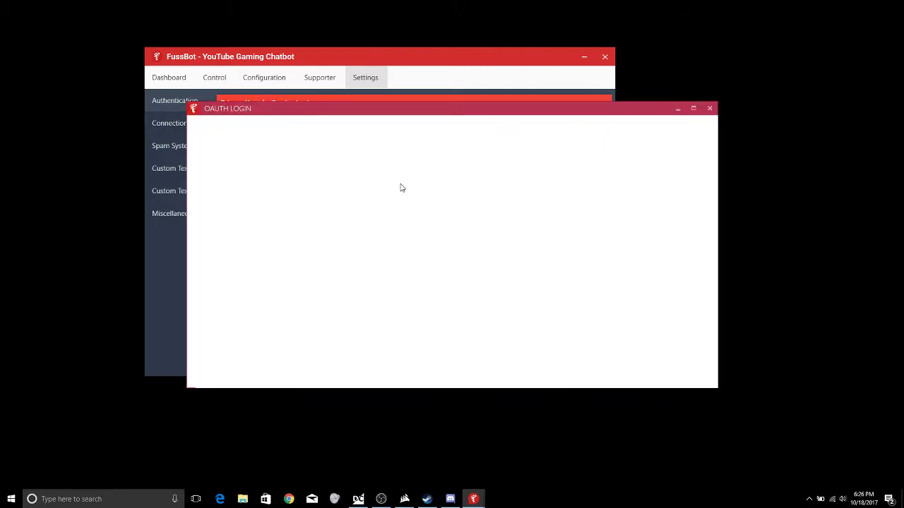
pyautogui.click(421, 222)
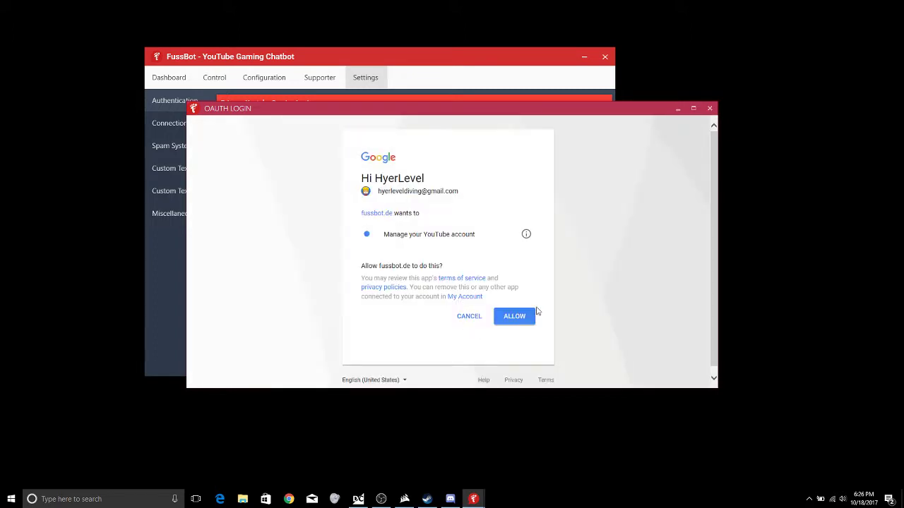
pyautogui.click(519, 318)
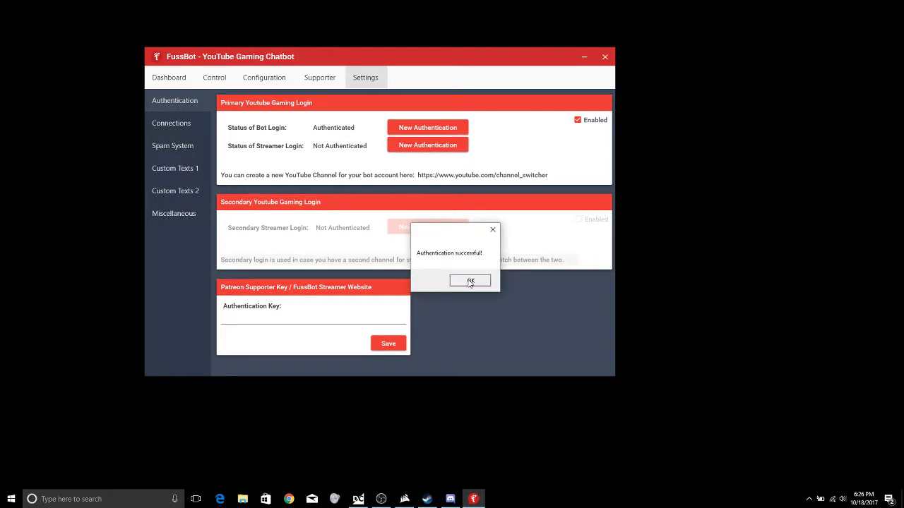
pyautogui.click(469, 282)
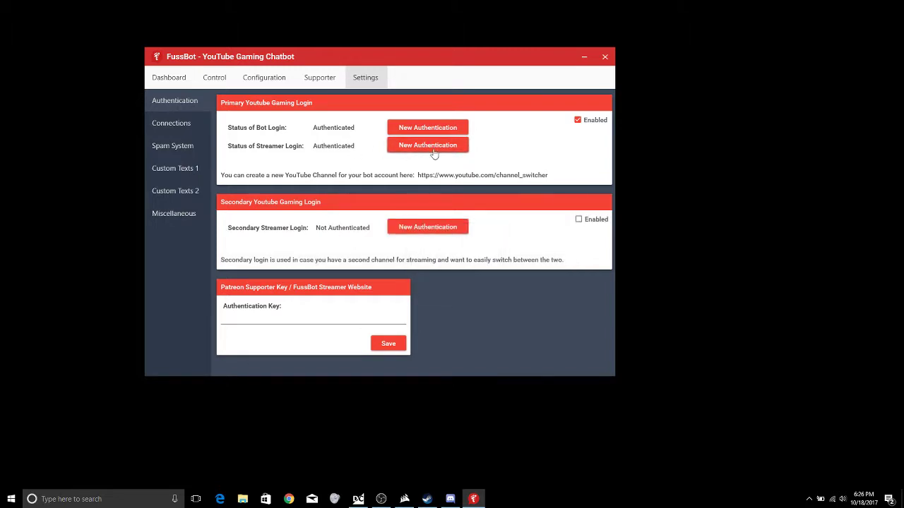
# Step: Renew the bot login authentication with the bot's separate Google account and allow fussbot.de access to it
pyautogui.click(435, 127)
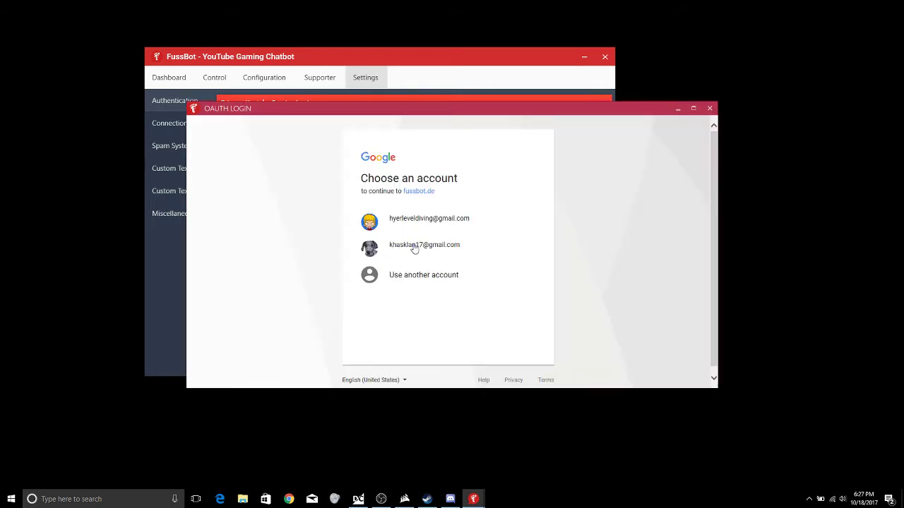
pyautogui.click(415, 247)
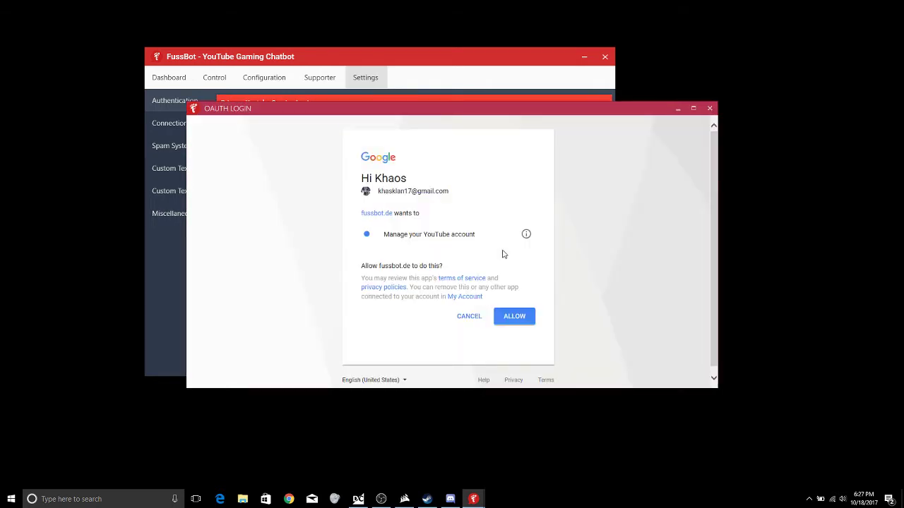
pyautogui.click(523, 318)
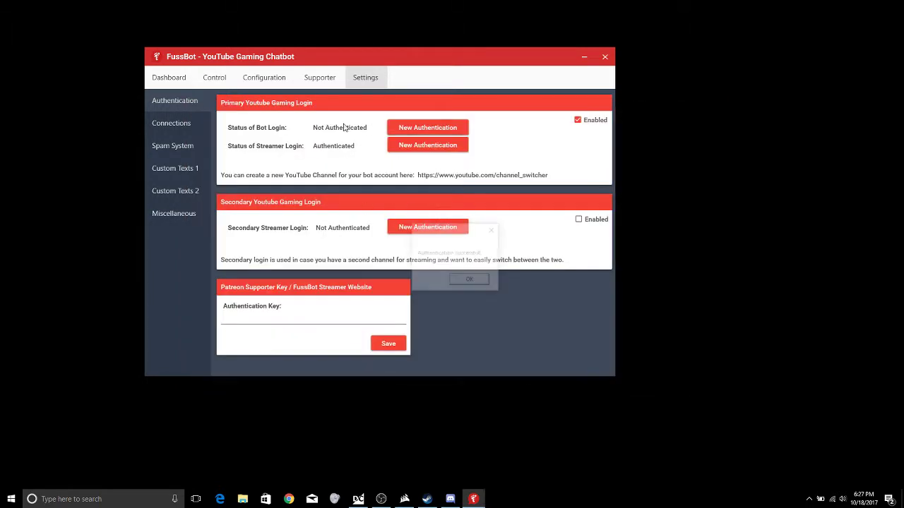
pyautogui.click(469, 280)
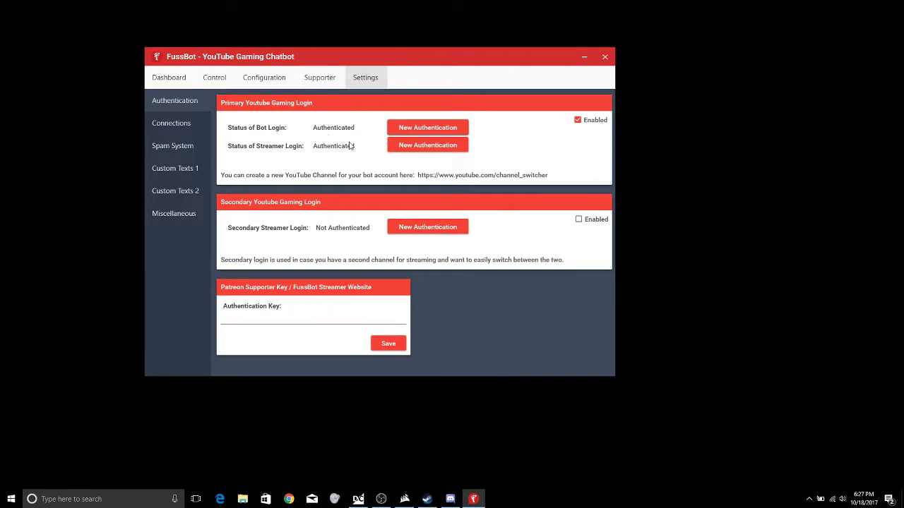
# Step: View the service connections, then choose Timeout 10 Minutes as the blacklist action in the spam system and refresh the blacklist
pyautogui.click(174, 126)
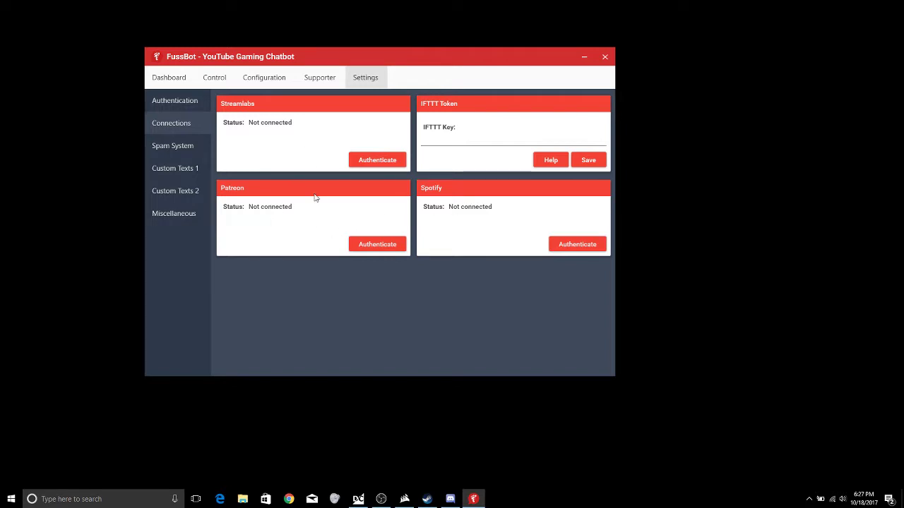
pyautogui.click(171, 146)
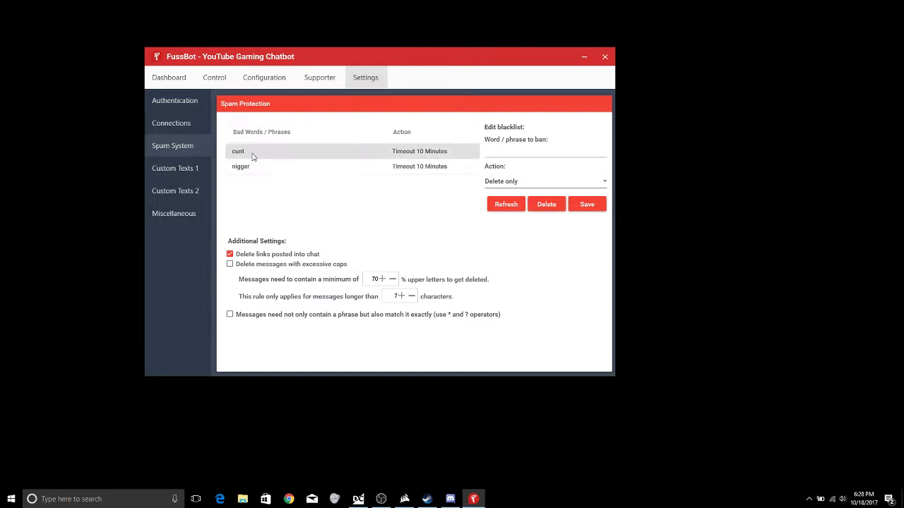
pyautogui.click(516, 205)
pyautogui.click(517, 185)
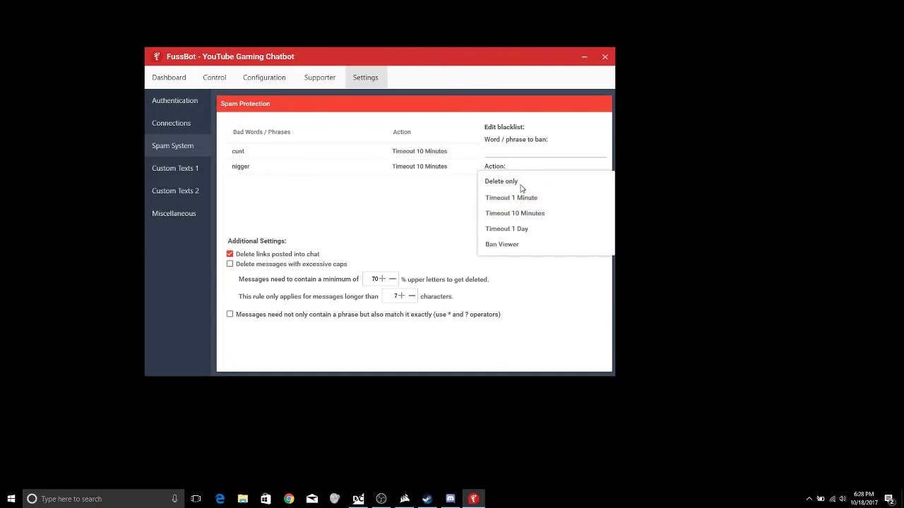
pyautogui.click(524, 213)
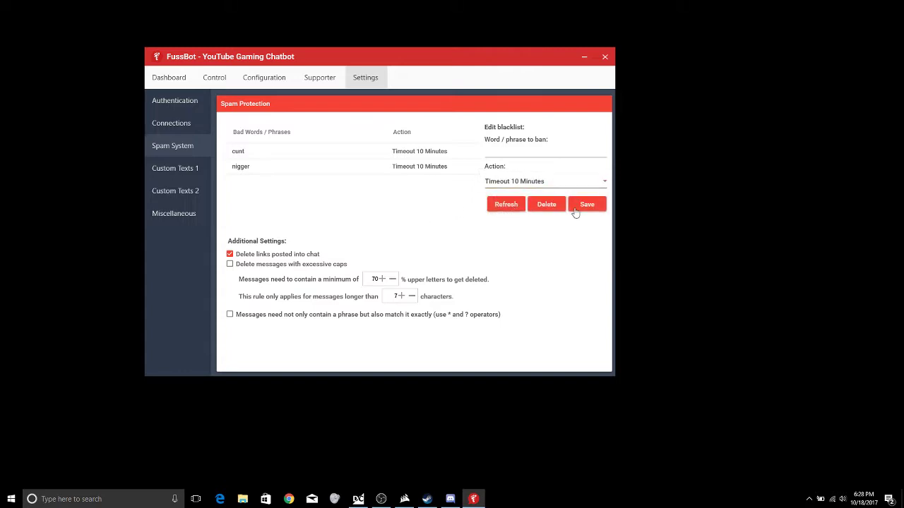
pyautogui.click(574, 211)
pyautogui.click(378, 248)
pyautogui.click(522, 151)
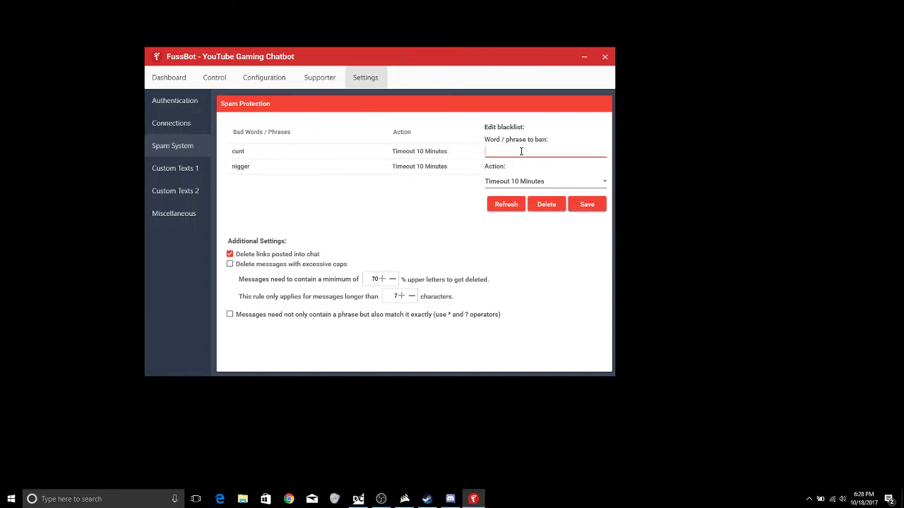
pyautogui.click(514, 209)
# Step: Review both custom texts pages and the miscellaneous settings, then return to the dashboard
pyautogui.click(173, 169)
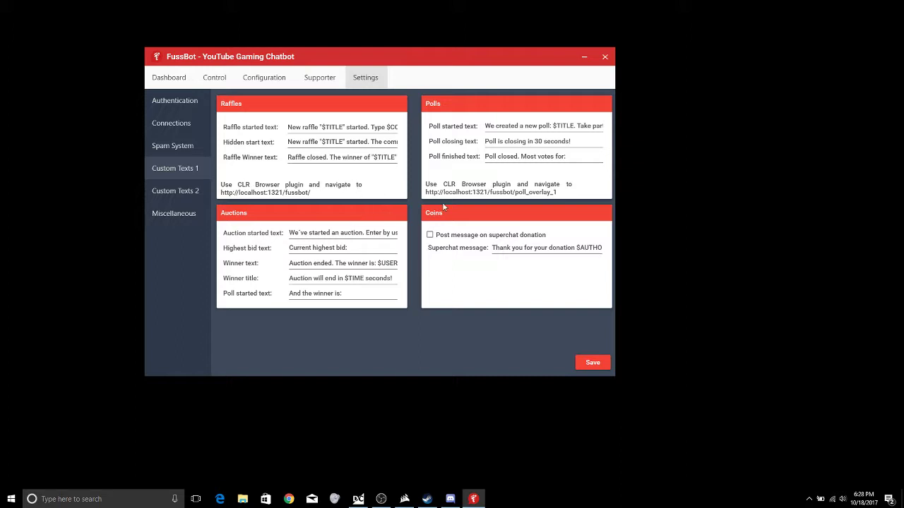
pyautogui.click(183, 192)
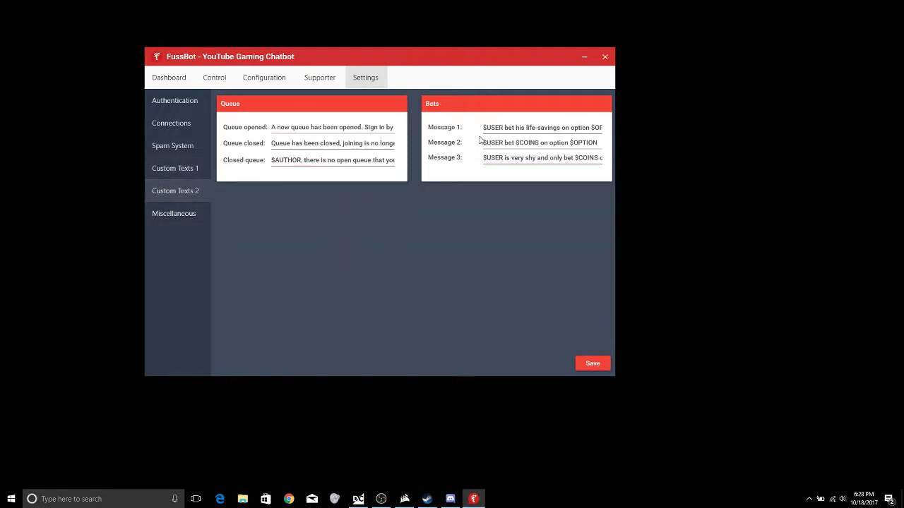
pyautogui.click(183, 220)
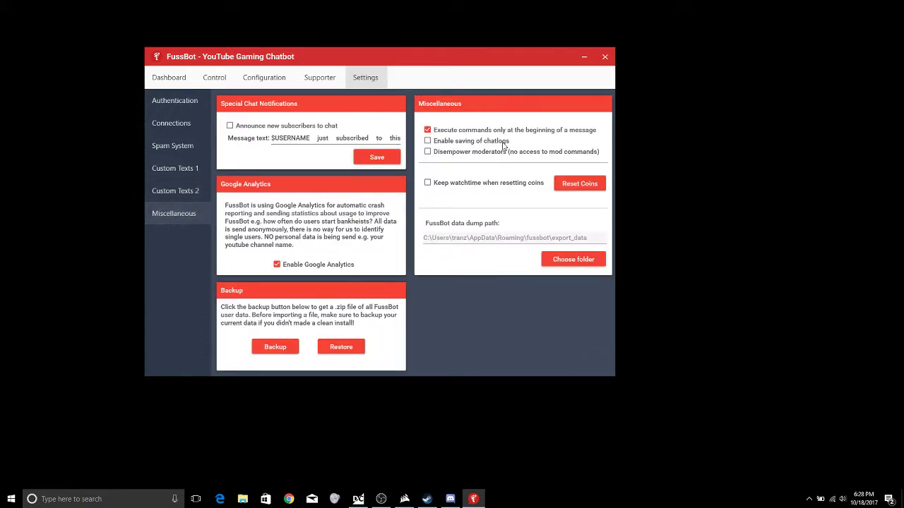
pyautogui.click(169, 83)
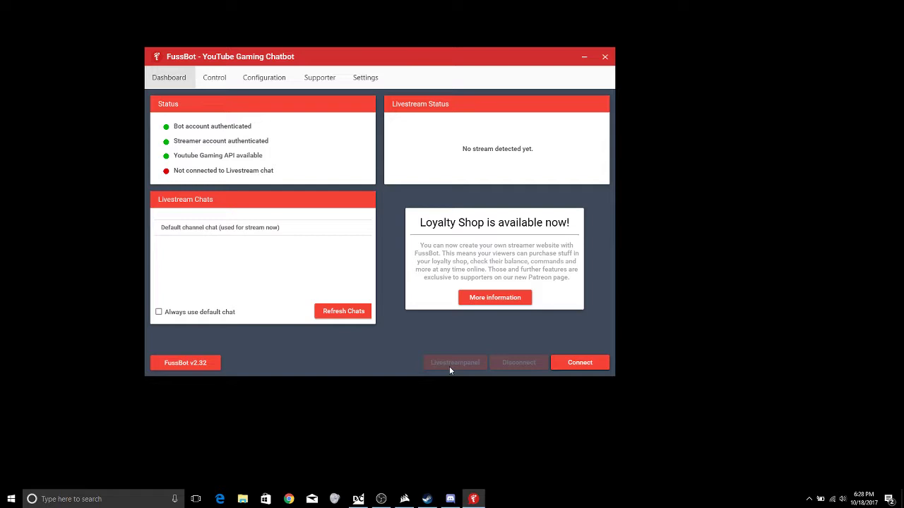
# Step: View the stream chat controls and examine the viewer list with its coins, join dates and minutes watched
pyautogui.click(216, 79)
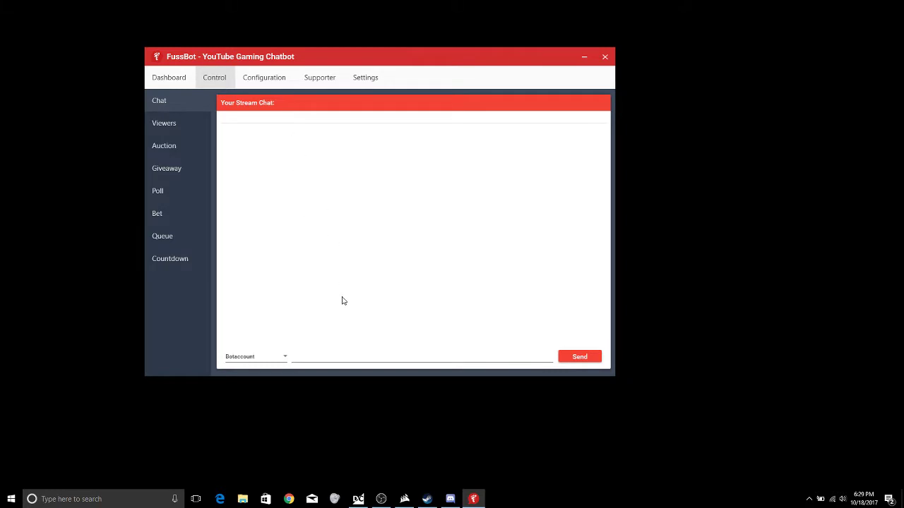
pyautogui.click(164, 126)
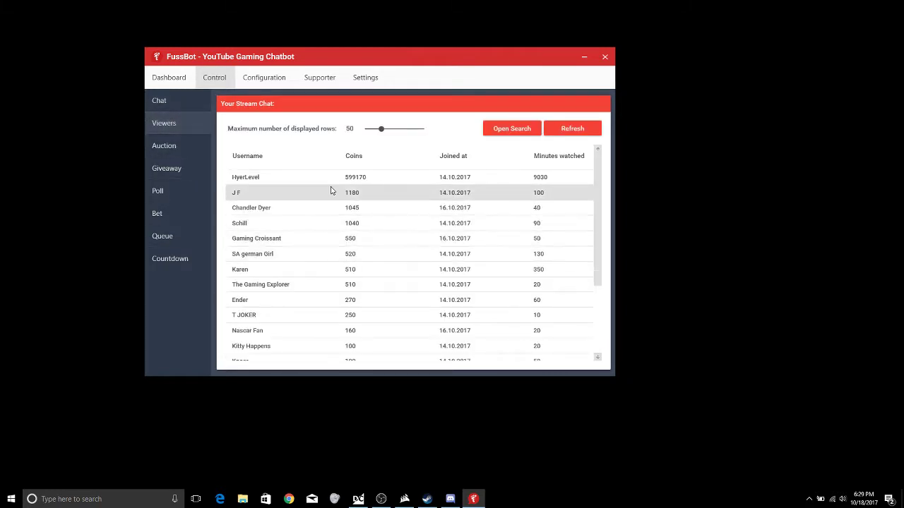
pyautogui.scroll(-1, 545, 215)
pyautogui.scroll(-1, 551, 240)
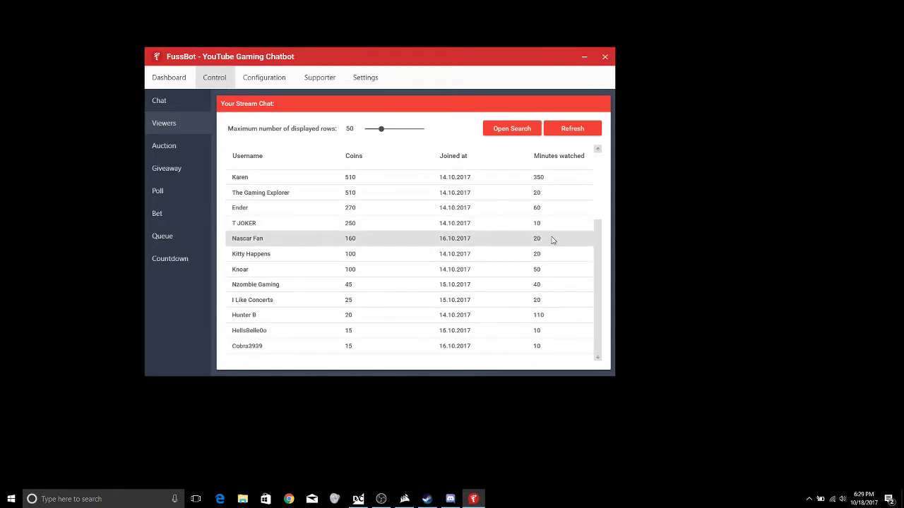
pyautogui.scroll(2, 565, 276)
pyautogui.scroll(-2, 571, 286)
pyautogui.scroll(2, 573, 291)
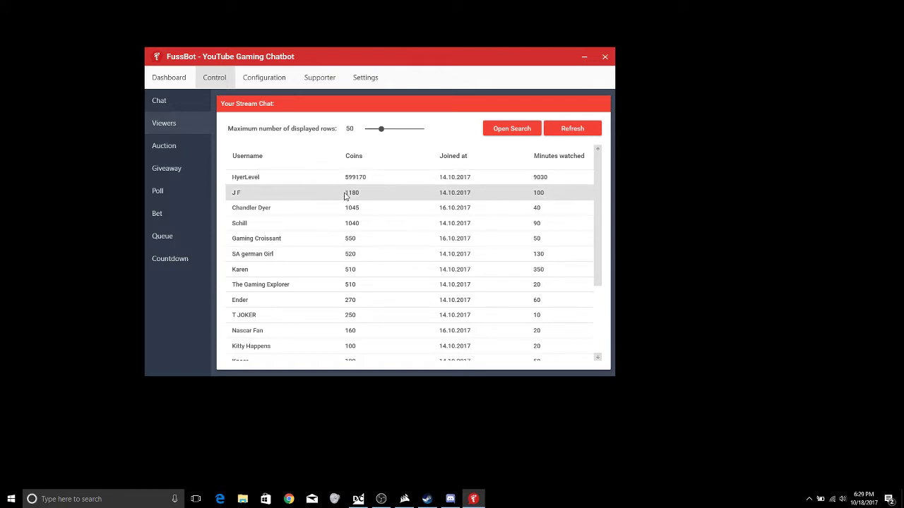
pyautogui.scroll(-2, 385, 288)
pyautogui.scroll(2, 349, 252)
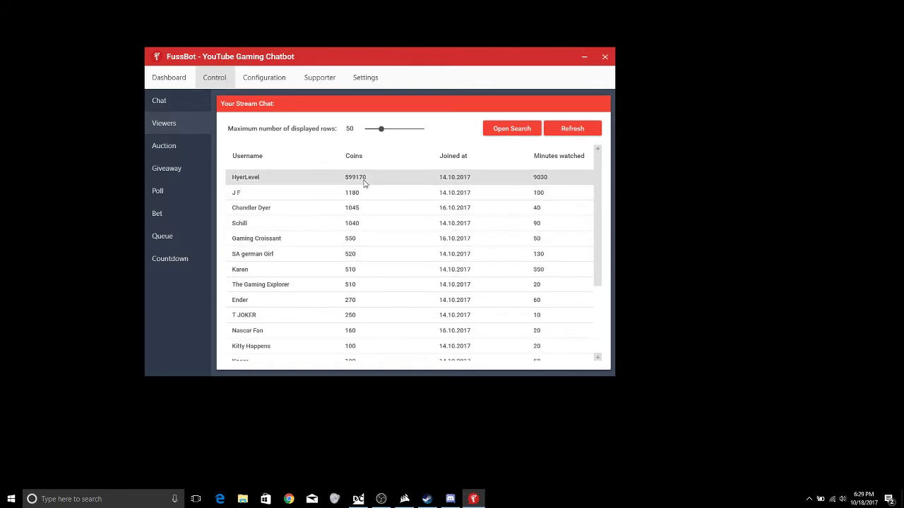
# Step: Open the stats editor for the first-listed viewer, select the coins value, accept it without changes and look through the viewer list
pyautogui.rightClick(364, 183)
pyautogui.click(381, 197)
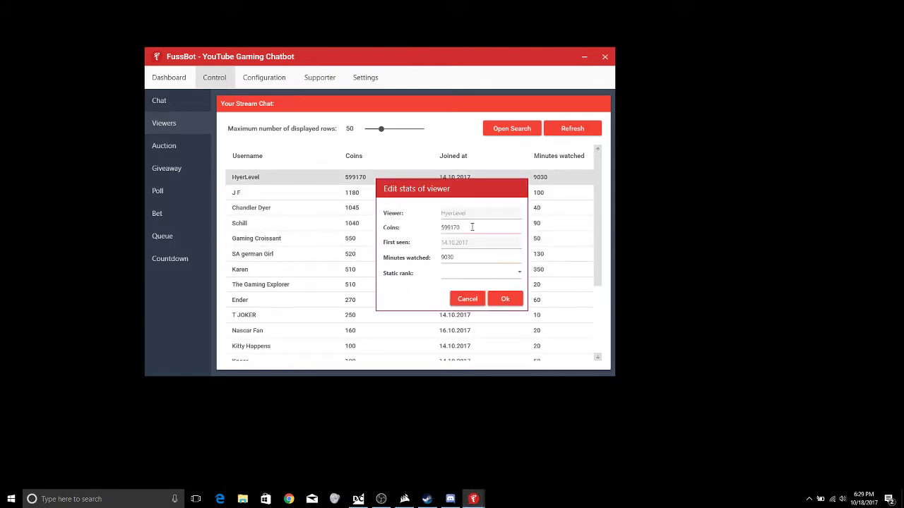
pyautogui.moveTo(472, 227); pyautogui.dragTo(426, 237)
pyautogui.click(506, 299)
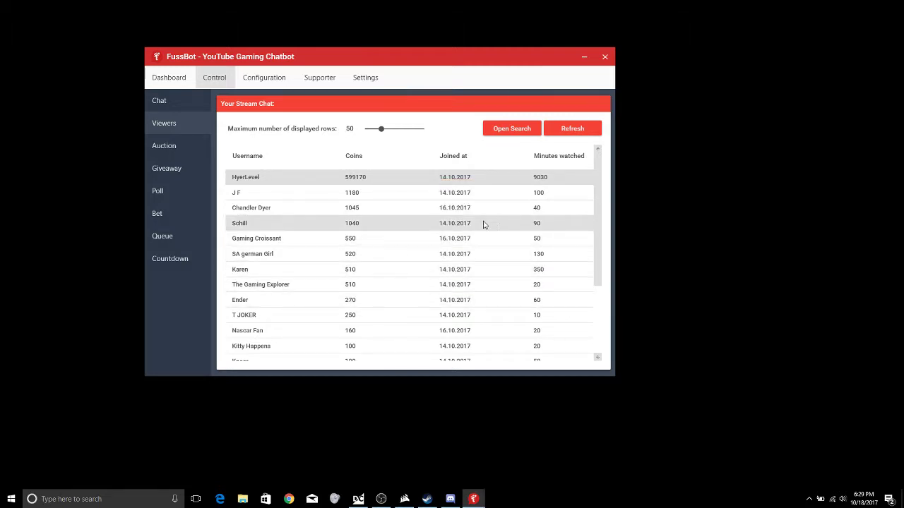
pyautogui.scroll(-2, 389, 240)
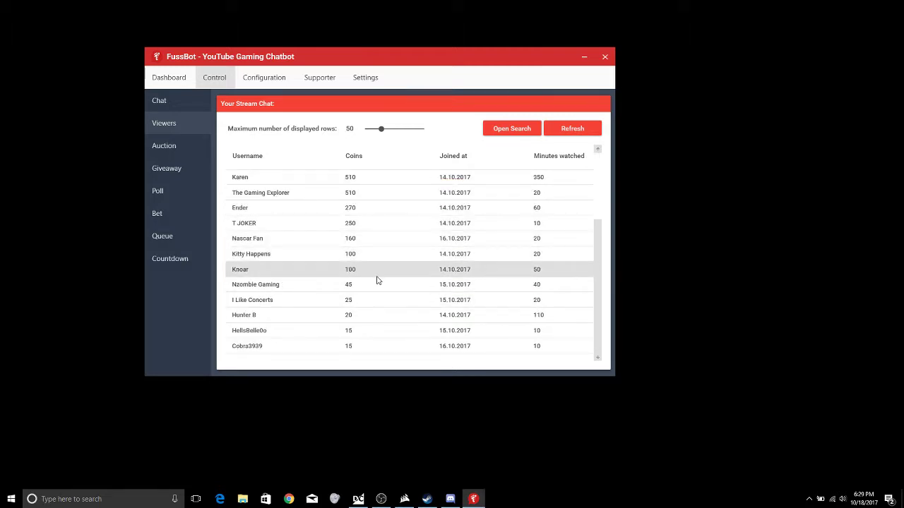
pyautogui.scroll(2, 351, 241)
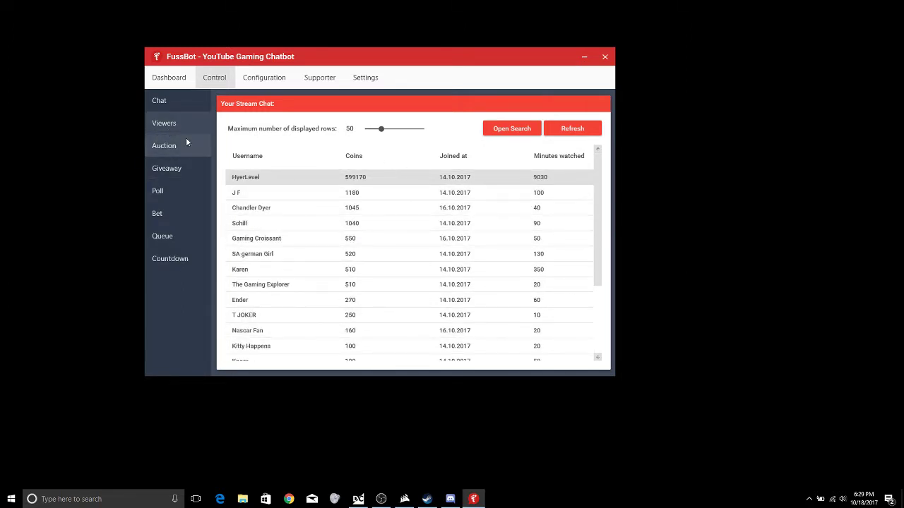
# Step: Look through the auction, giveaway, poll, bet, queue and countdown control pages
pyautogui.click(164, 146)
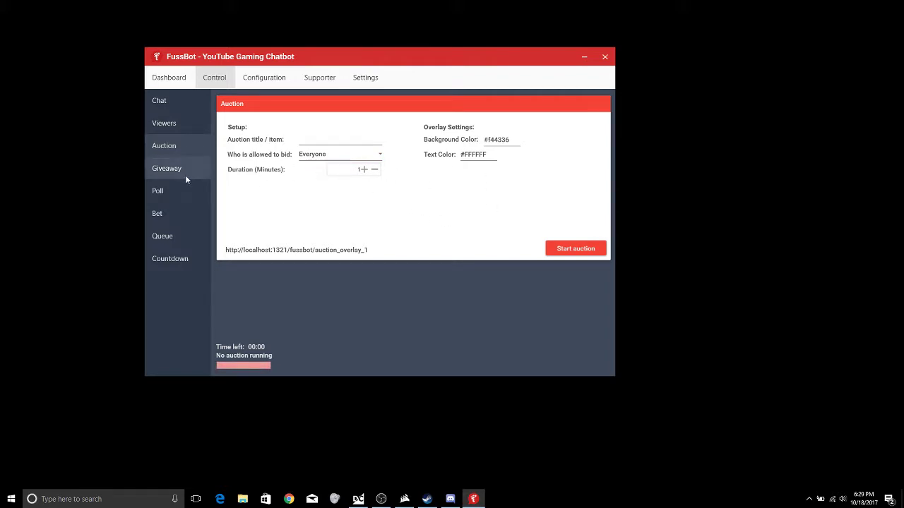
pyautogui.click(165, 170)
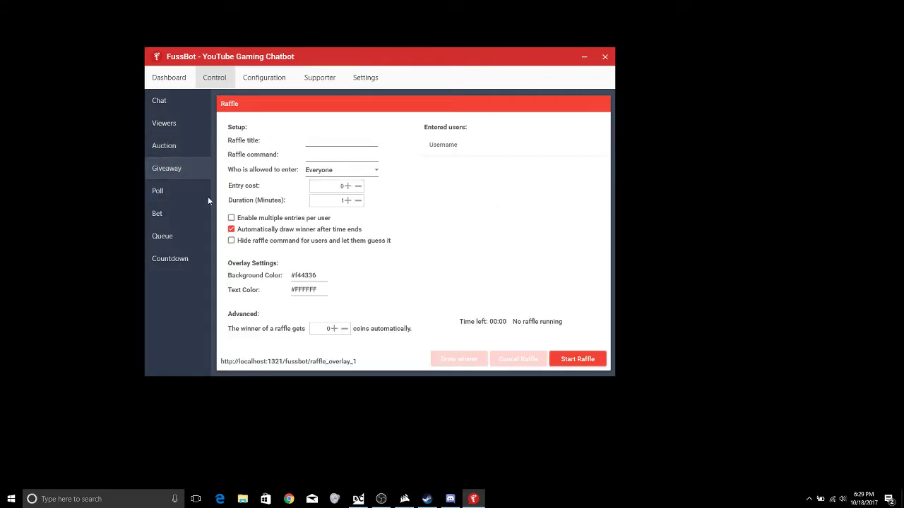
pyautogui.click(162, 190)
pyautogui.click(168, 219)
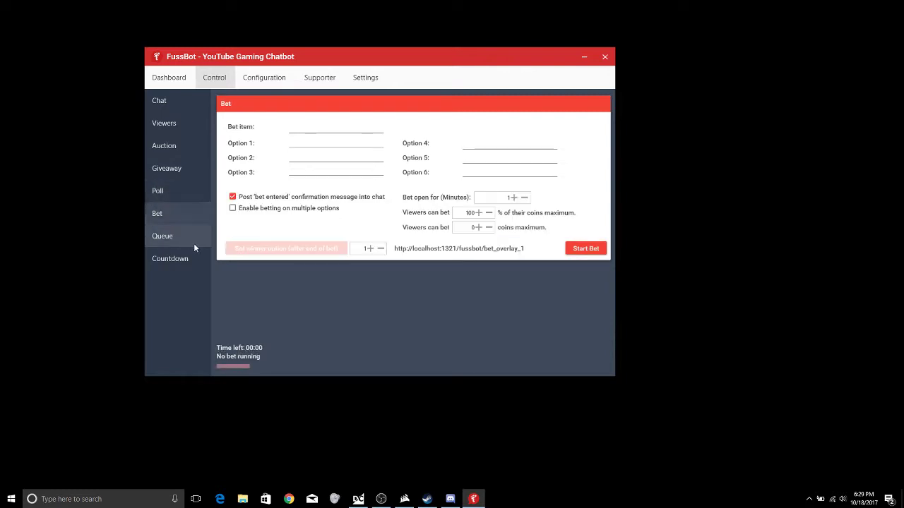
pyautogui.click(199, 241)
pyautogui.click(202, 259)
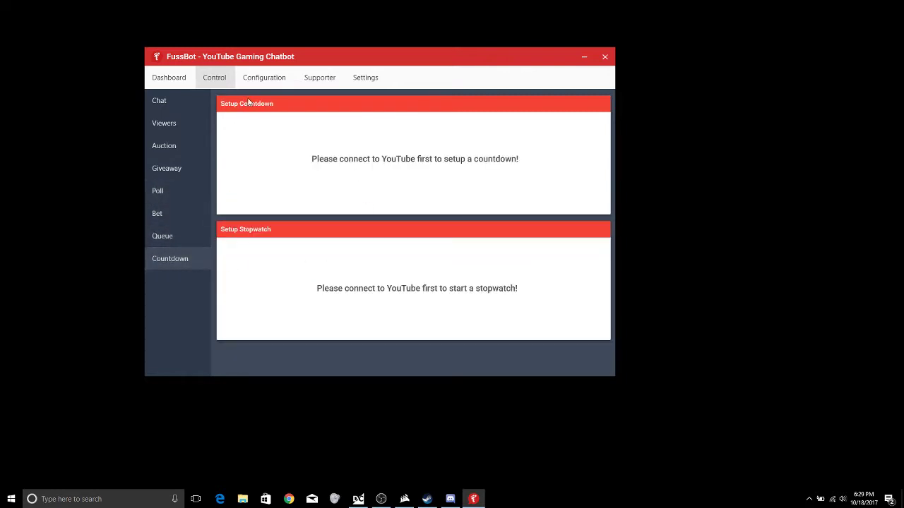
# Step: Set the coins system so viewers gain 30 coins every 10 minutes and save the configuration
pyautogui.click(265, 84)
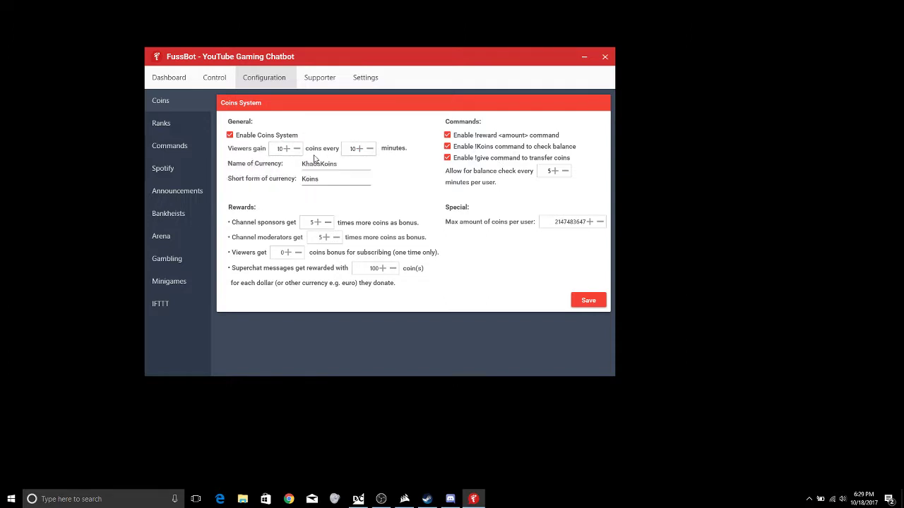
pyautogui.click(287, 150)
pyautogui.click(287, 150)
pyautogui.click(287, 150)
pyautogui.click(286, 149)
pyautogui.click(287, 149)
pyautogui.click(598, 304)
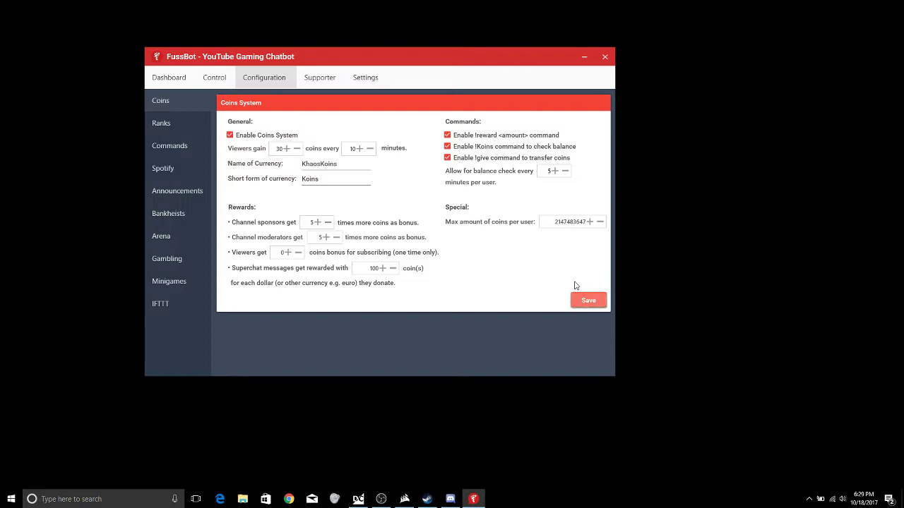
# Step: Review the currency name and short form in the coins system by highlighting their text
pyautogui.doubleClick(348, 164)
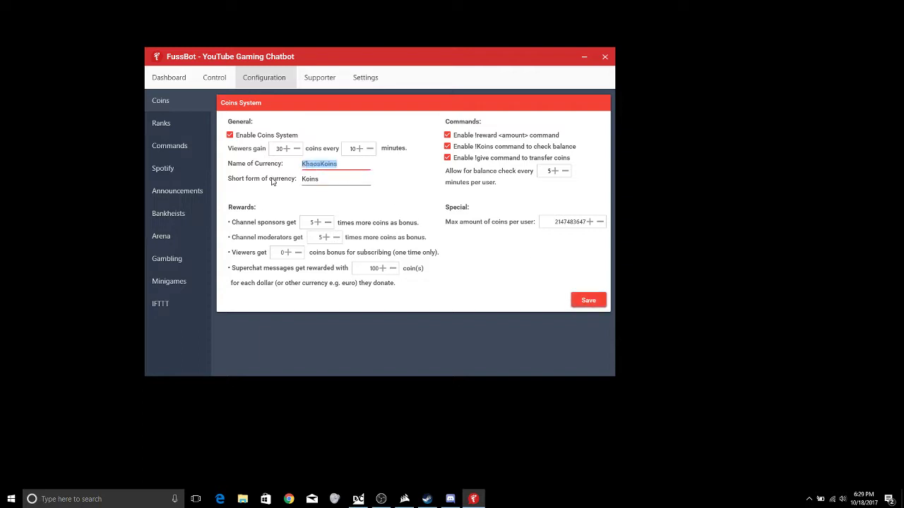
pyautogui.doubleClick(315, 180)
pyautogui.click(325, 179)
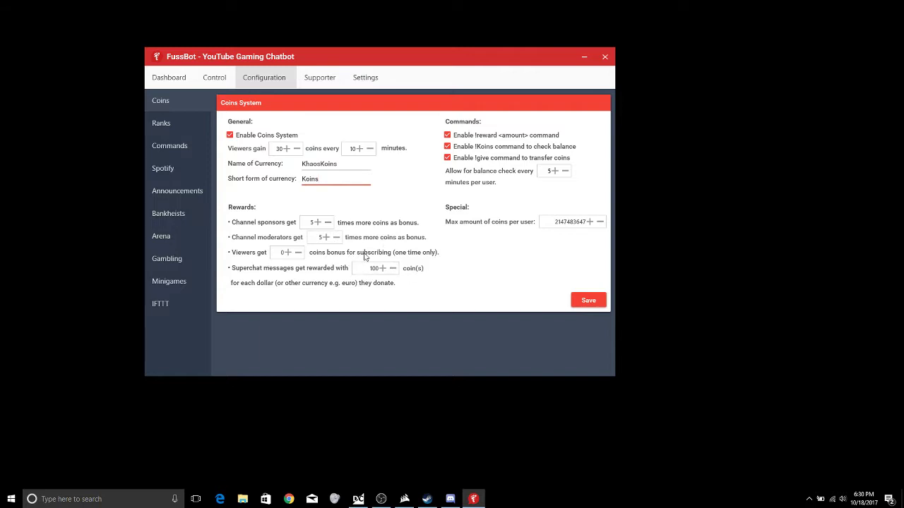
# Step: Look through the rank system page and the list of custom commands
pyautogui.click(166, 126)
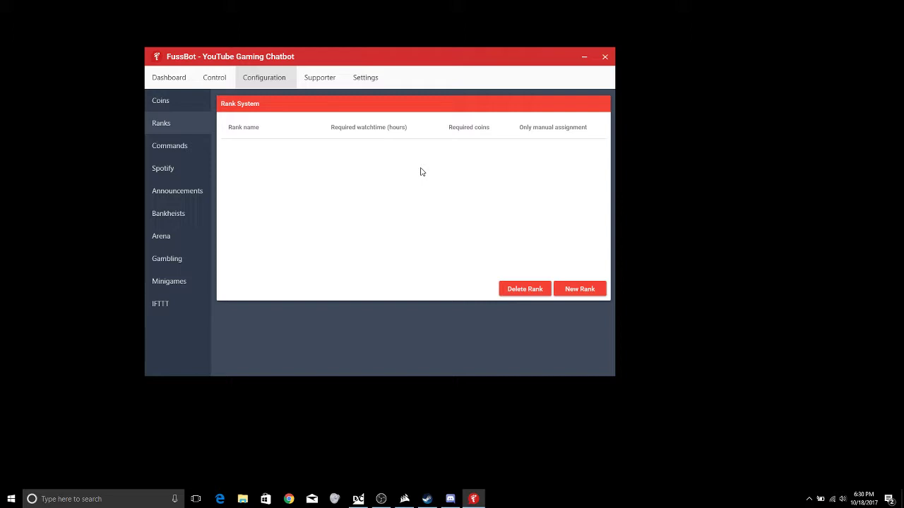
pyautogui.click(167, 147)
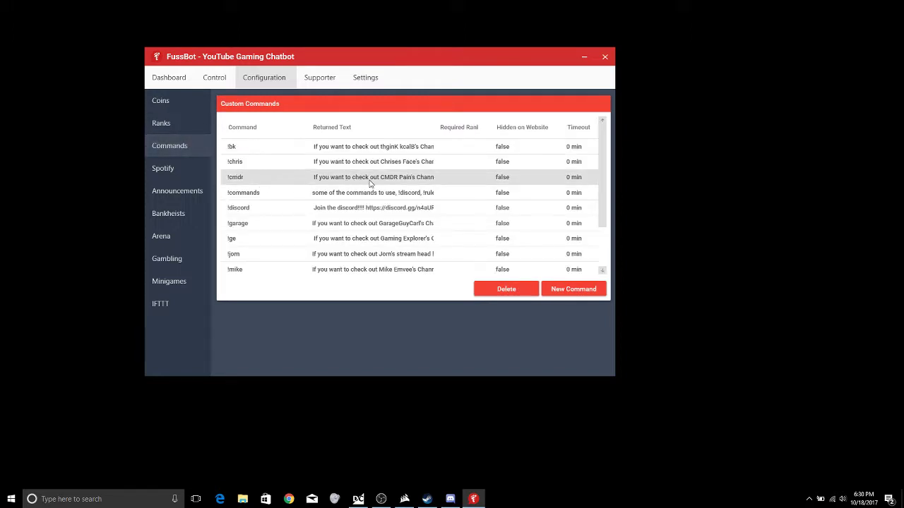
pyautogui.scroll(-1, 276, 188)
pyautogui.scroll(1, 276, 188)
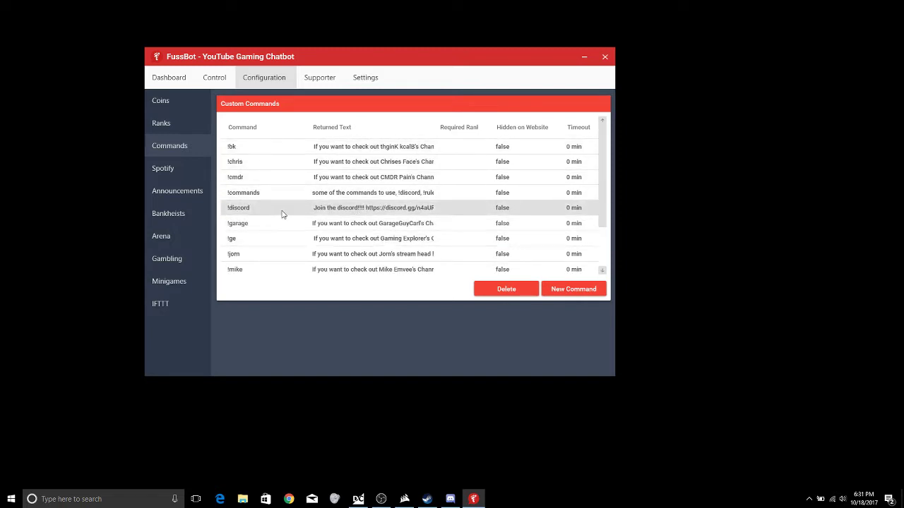
# Step: Open the blank form for a new custom command, examine its options and cancel it
pyautogui.click(573, 288)
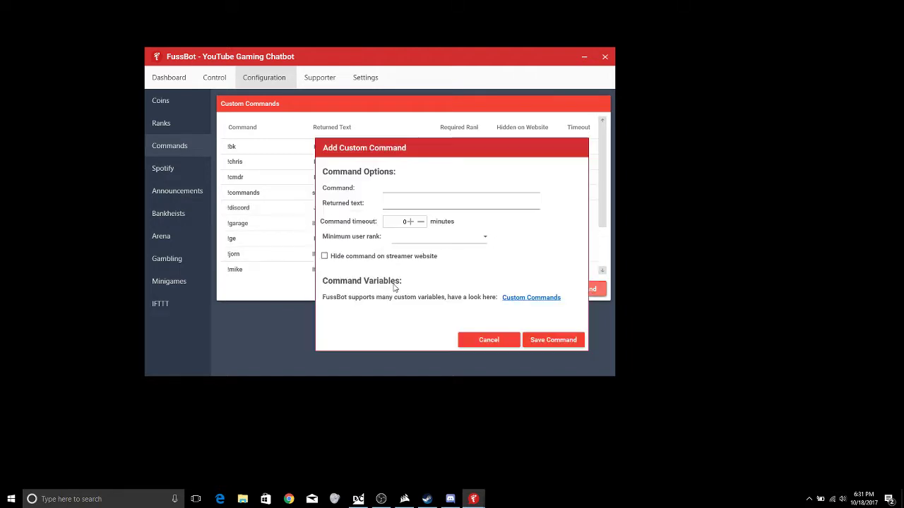
pyautogui.click(415, 188)
pyautogui.click(489, 339)
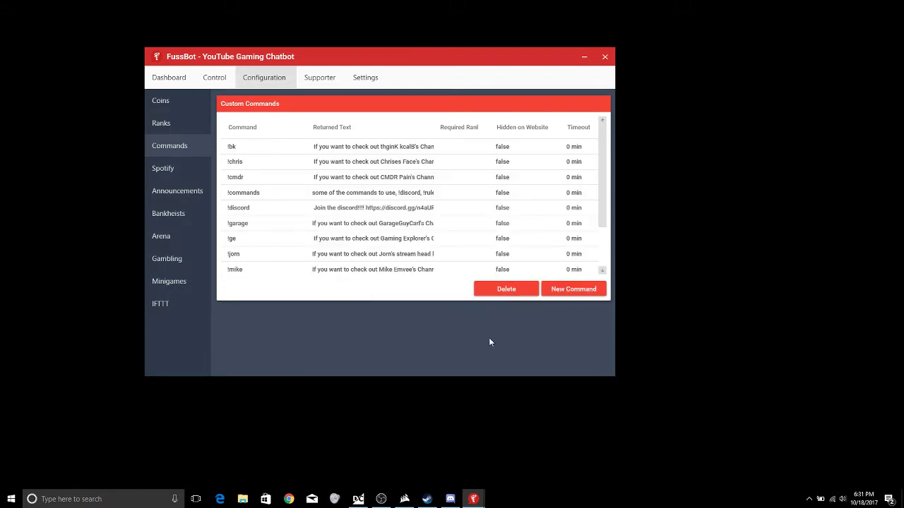
# Step: Open the !discord command for editing, review its returned text and minimum user rank, and save it without edits
pyautogui.rightClick(376, 211)
pyautogui.click(385, 224)
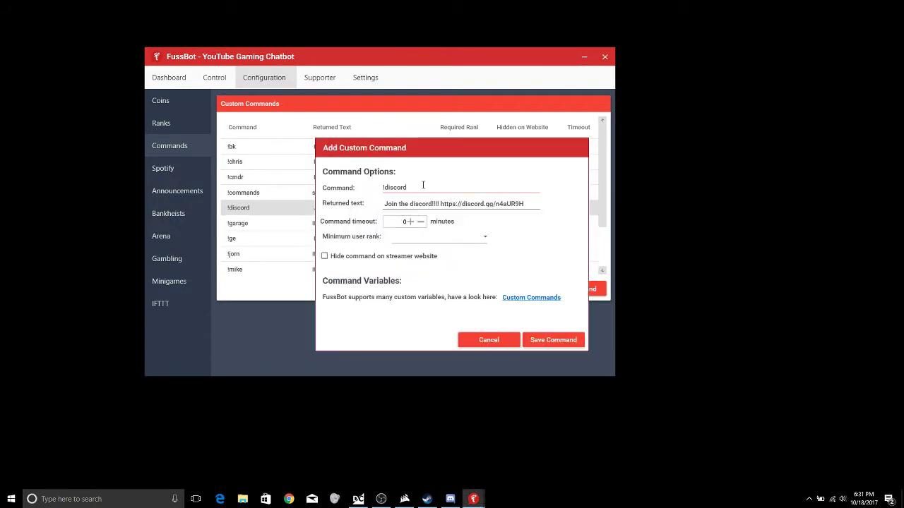
pyautogui.click(382, 204)
pyautogui.click(446, 235)
pyautogui.click(554, 339)
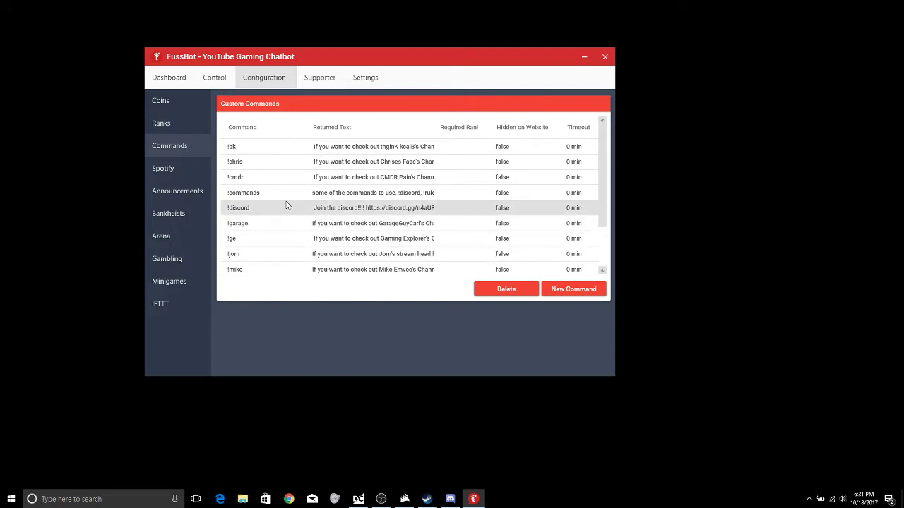
# Step: Look over the remaining custom commands and view the Spotify integration settings
pyautogui.scroll(-1, 287, 206)
pyautogui.scroll(1, 287, 206)
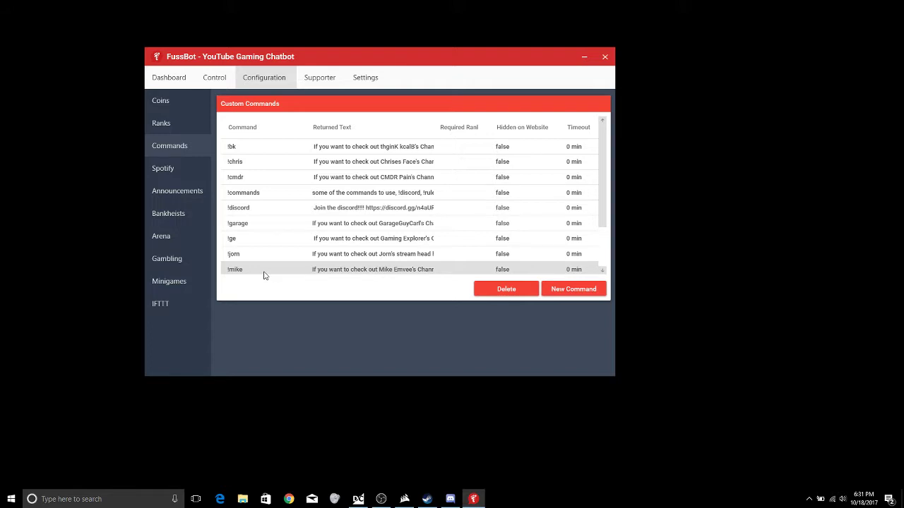
pyautogui.click(173, 170)
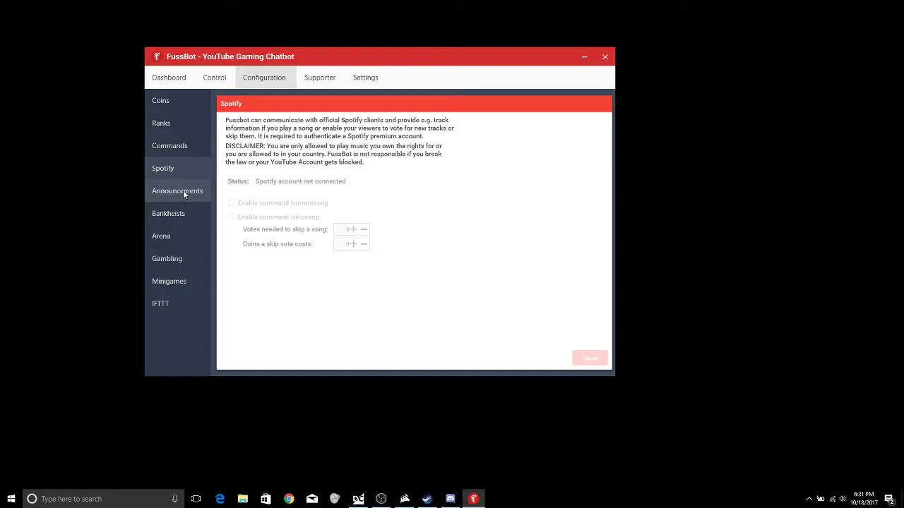
# Step: Resave the dog food donation announcement without edits, and review and save the announcement timing and randomization settings
pyautogui.click(184, 190)
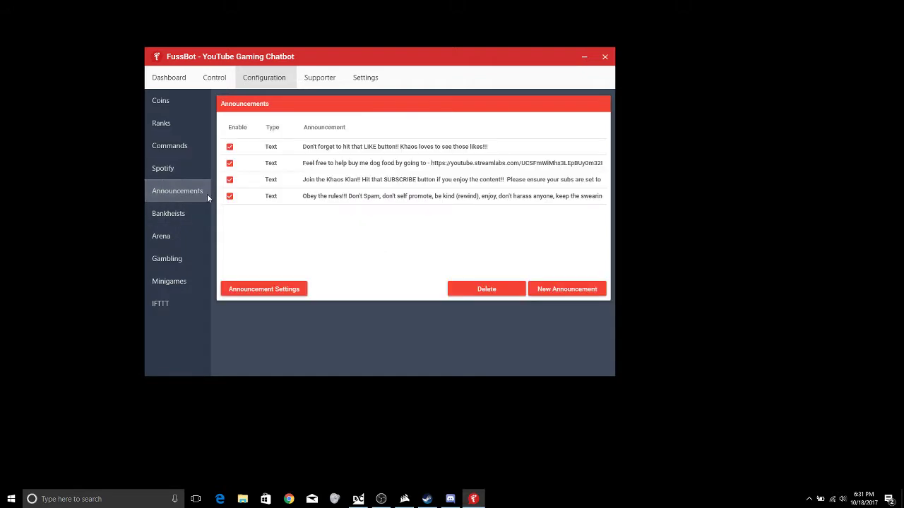
pyautogui.click(462, 164)
pyautogui.rightClick(466, 164)
pyautogui.click(483, 177)
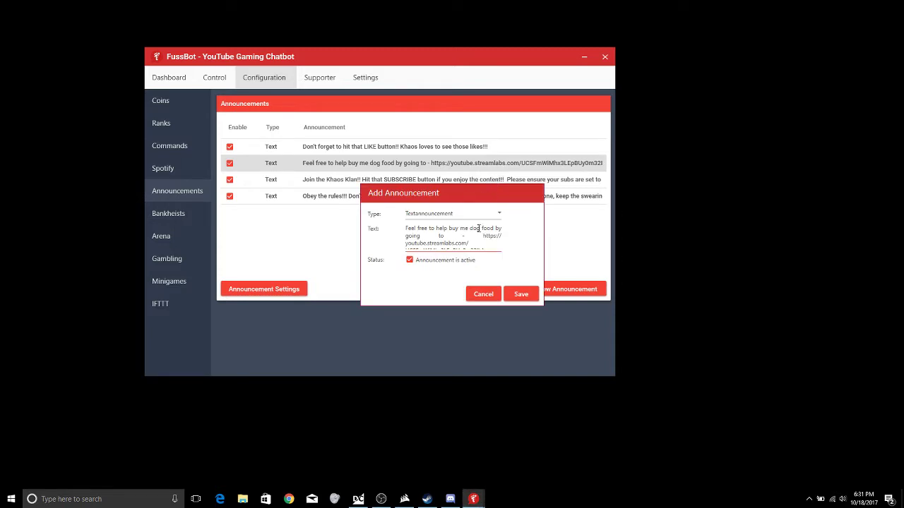
pyautogui.click(520, 294)
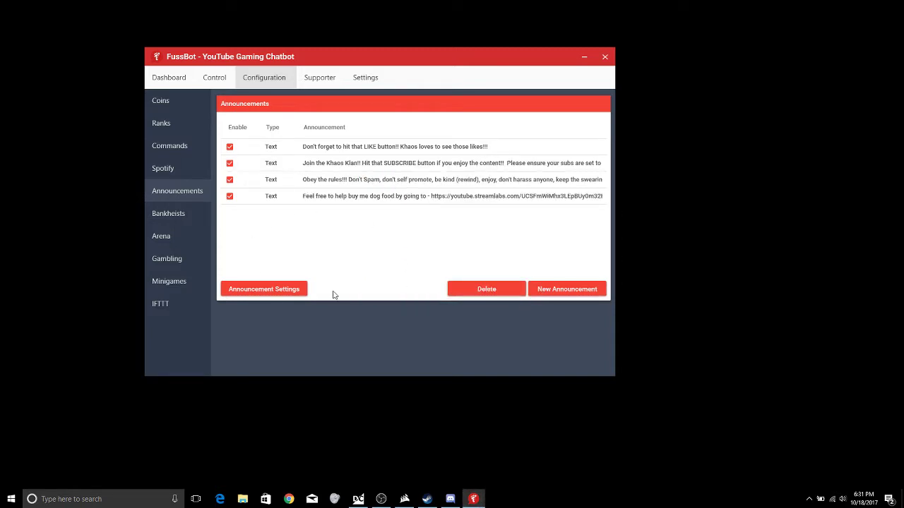
pyautogui.click(264, 293)
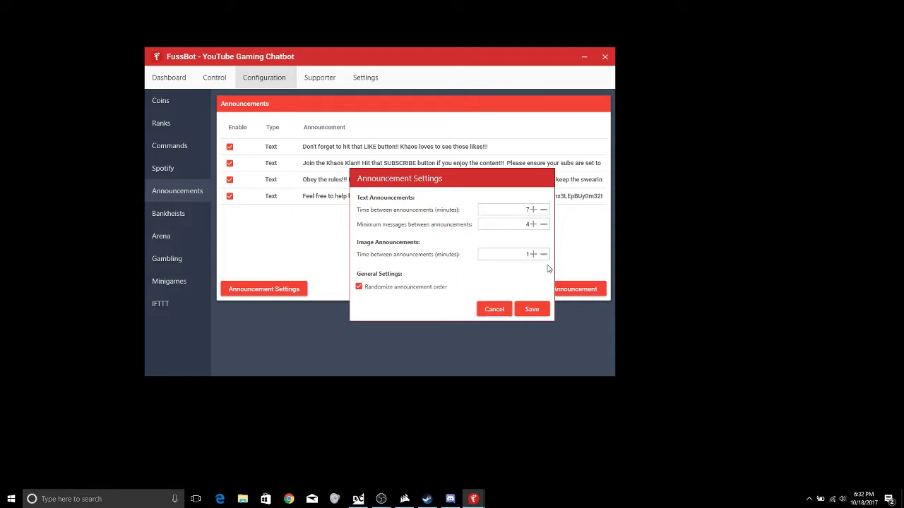
pyautogui.click(530, 311)
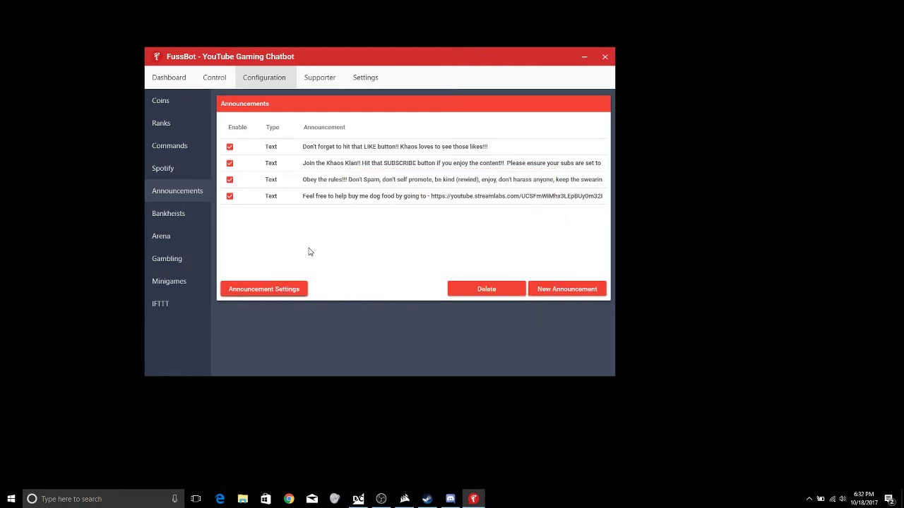
# Step: Look through the bankheists, arena, gambling, minigames and IFTTT webhook configuration pages
pyautogui.click(185, 213)
pyautogui.click(168, 242)
pyautogui.click(168, 258)
pyautogui.click(160, 281)
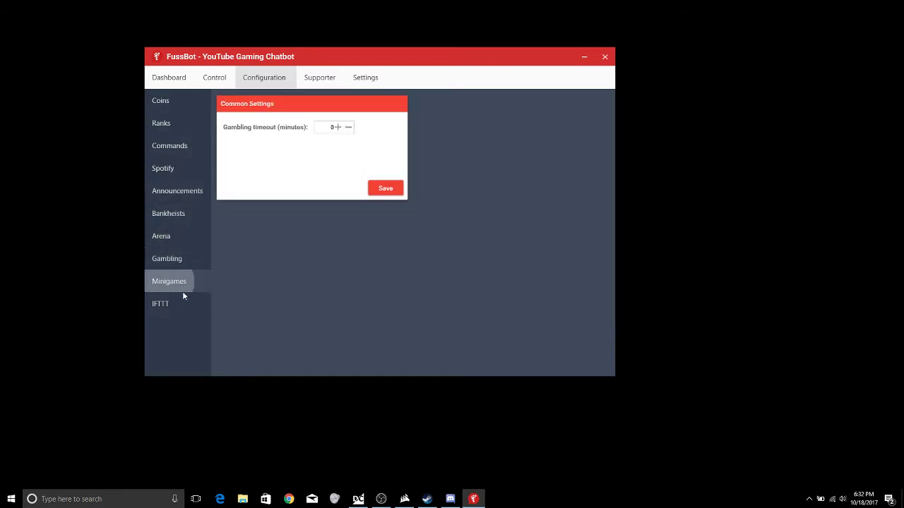
pyautogui.click(164, 307)
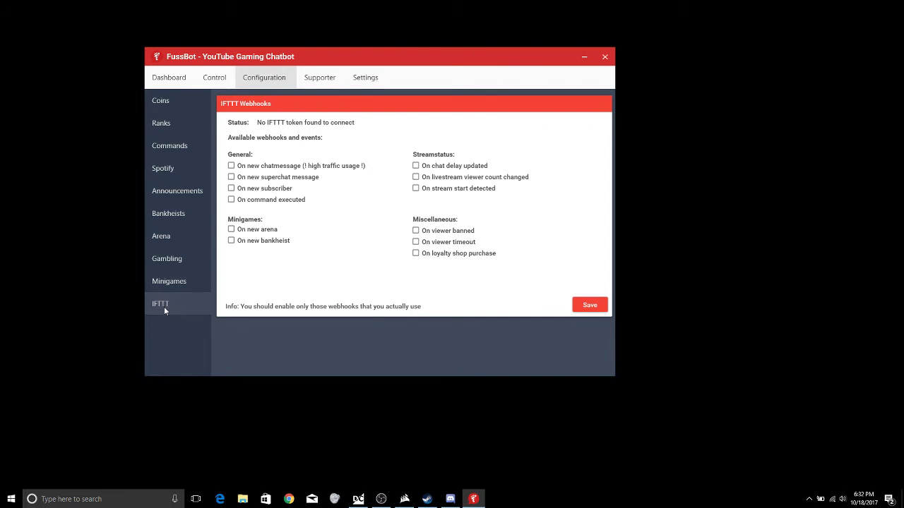
# Step: Examine the full Flipcoin win and loose texts in the gambling configuration
pyautogui.click(177, 260)
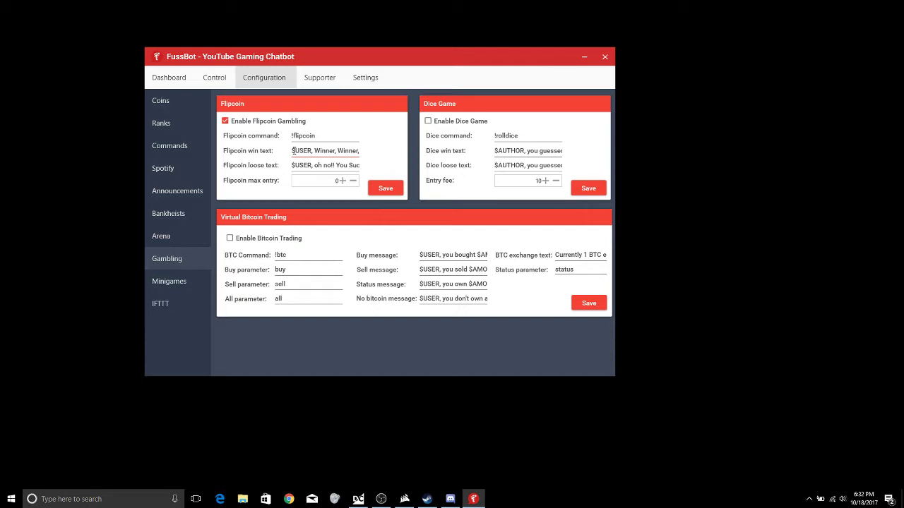
pyautogui.moveTo(293, 150); pyautogui.dragTo(379, 160)
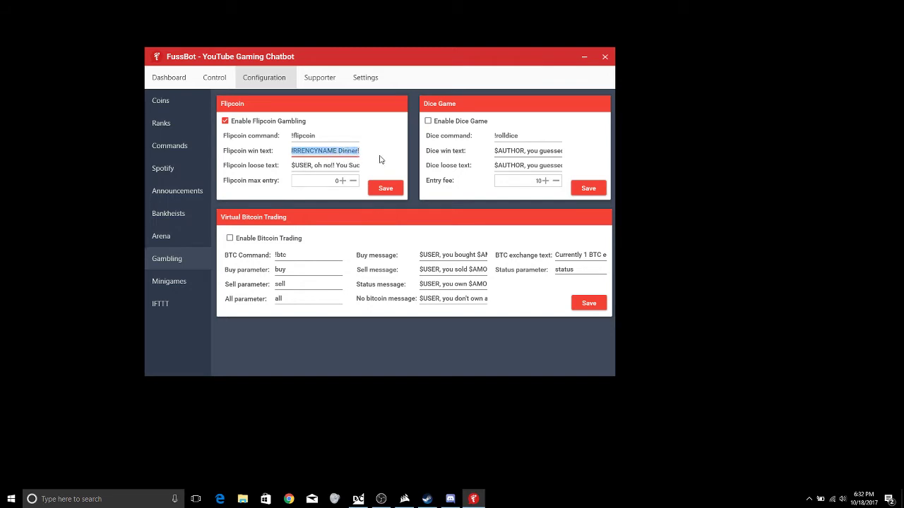
pyautogui.moveTo(293, 164); pyautogui.dragTo(221, 172)
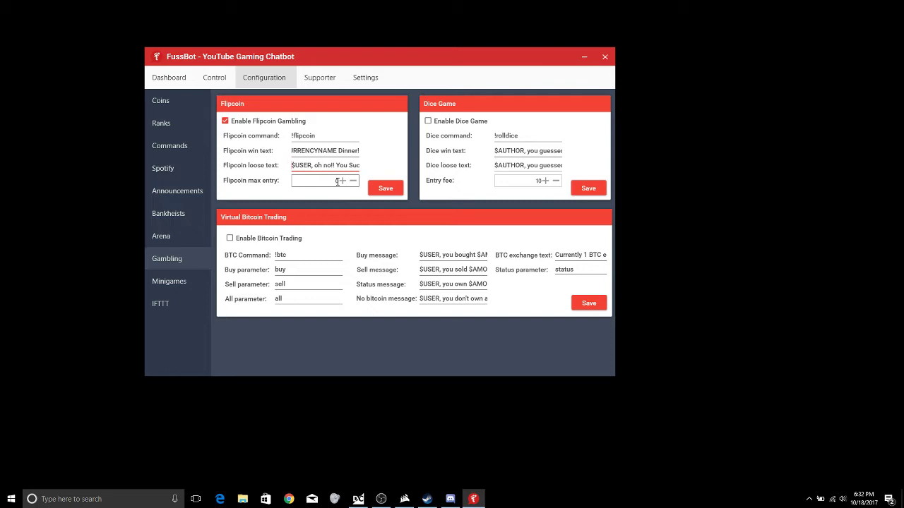
# Step: Look through the supporter info, donations, settings, loyalty shop, purchases and quotes pages, plus the bot's miscellaneous settings
pyautogui.click(322, 79)
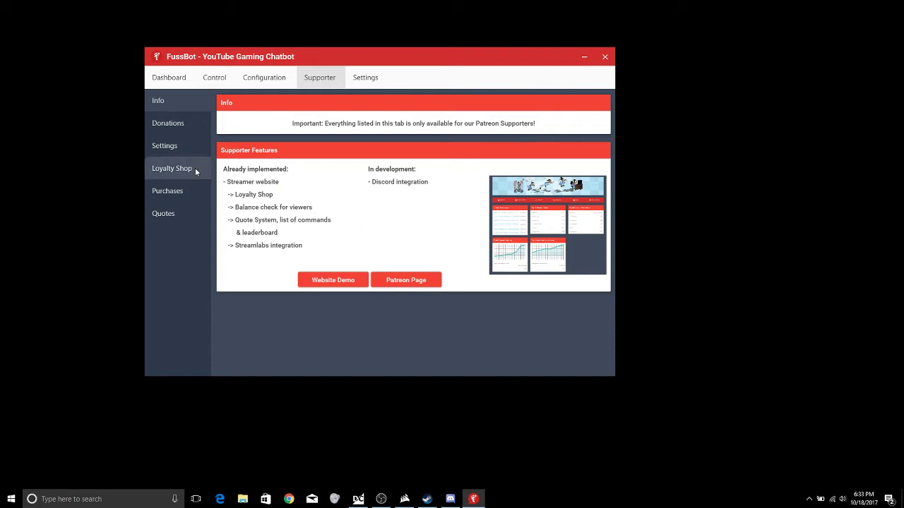
pyautogui.click(168, 123)
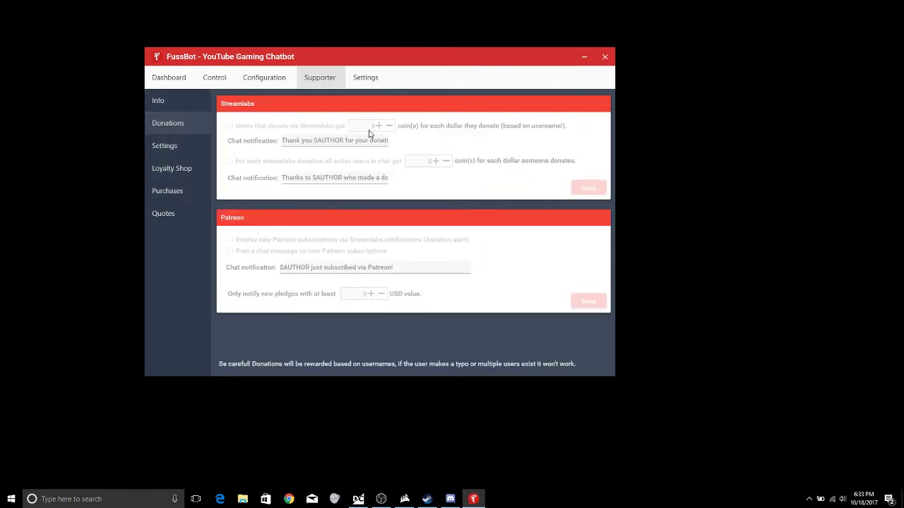
pyautogui.click(175, 147)
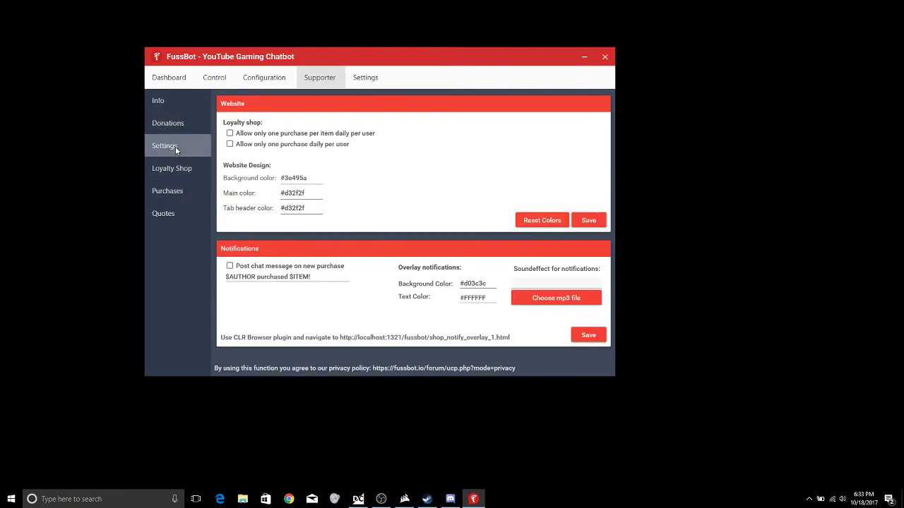
pyautogui.click(175, 170)
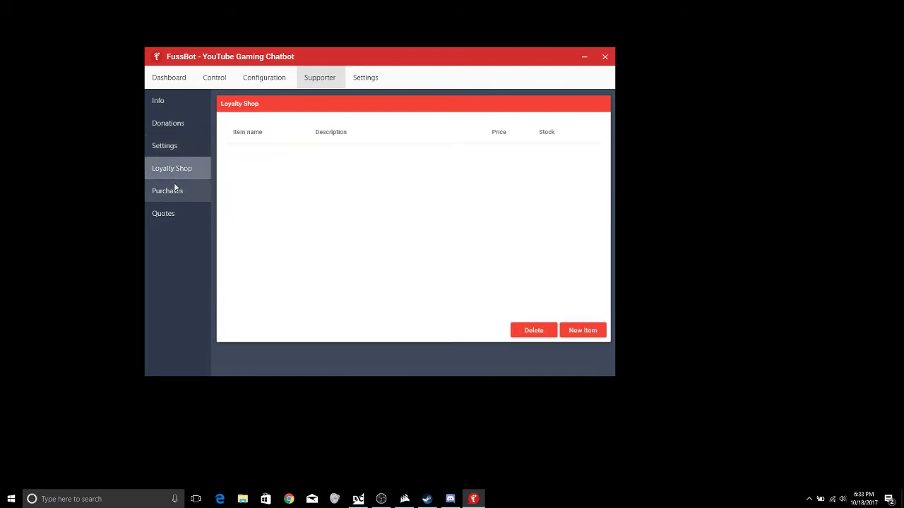
pyautogui.click(170, 194)
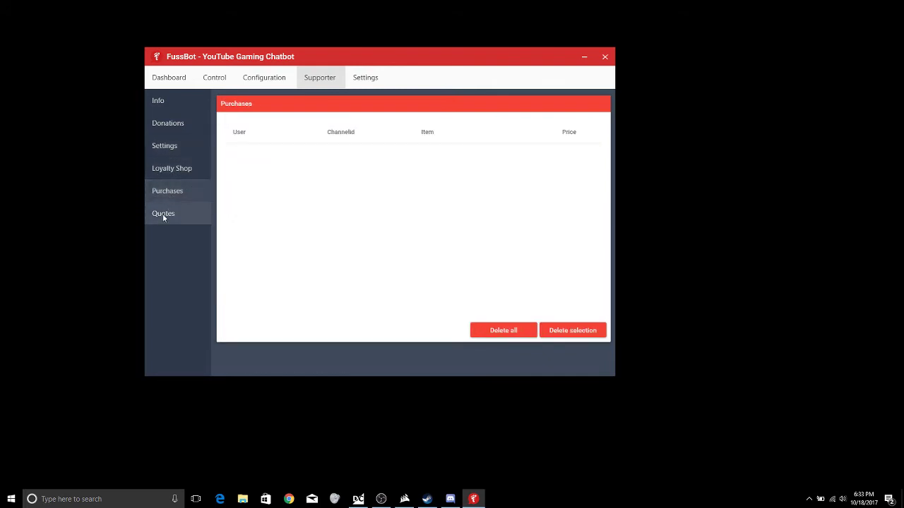
pyautogui.click(163, 214)
pyautogui.click(160, 98)
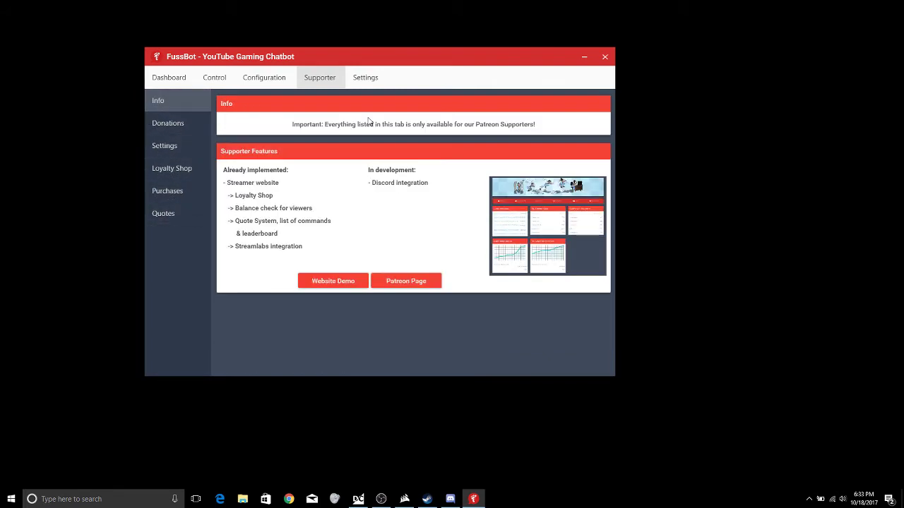
pyautogui.click(363, 79)
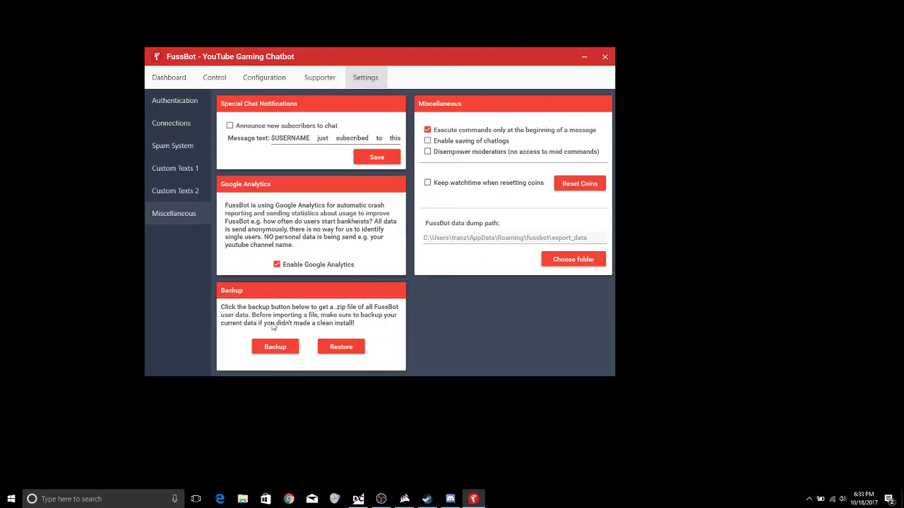
pyautogui.click(167, 77)
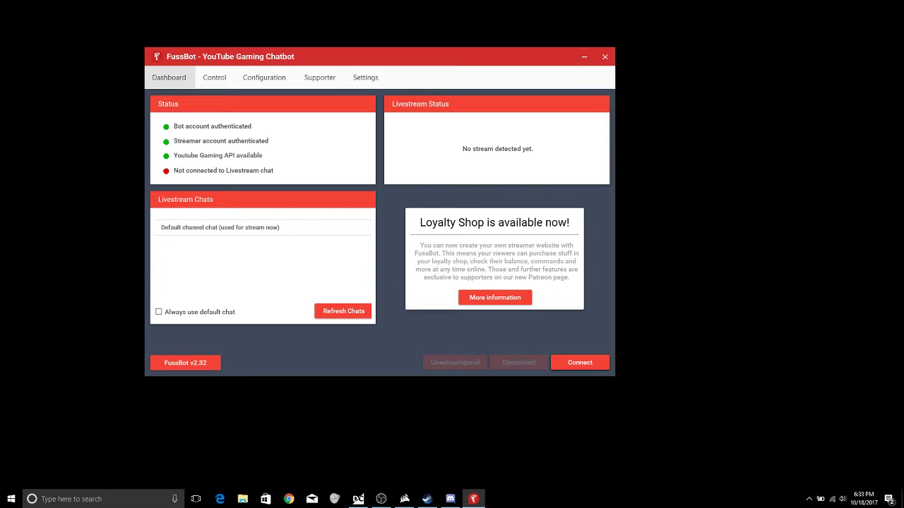
pyautogui.hotkey('alt', 'Tab')
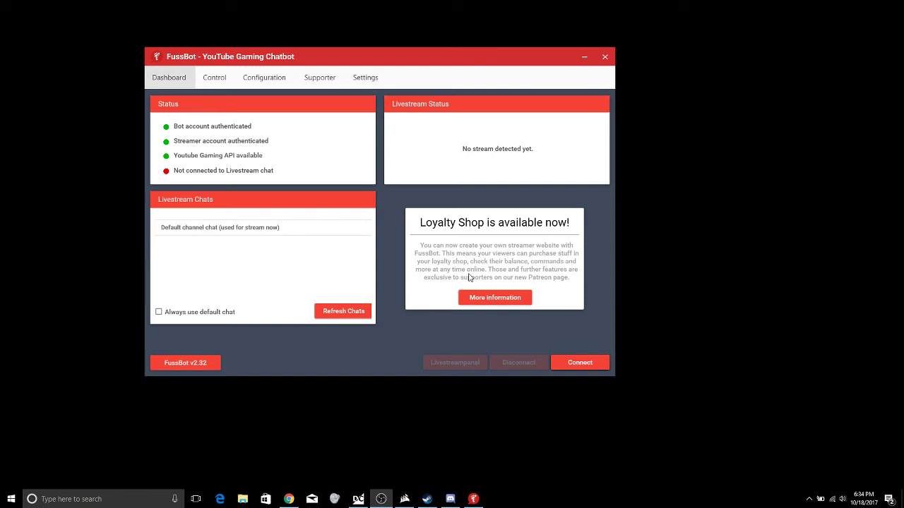
pyautogui.click(583, 363)
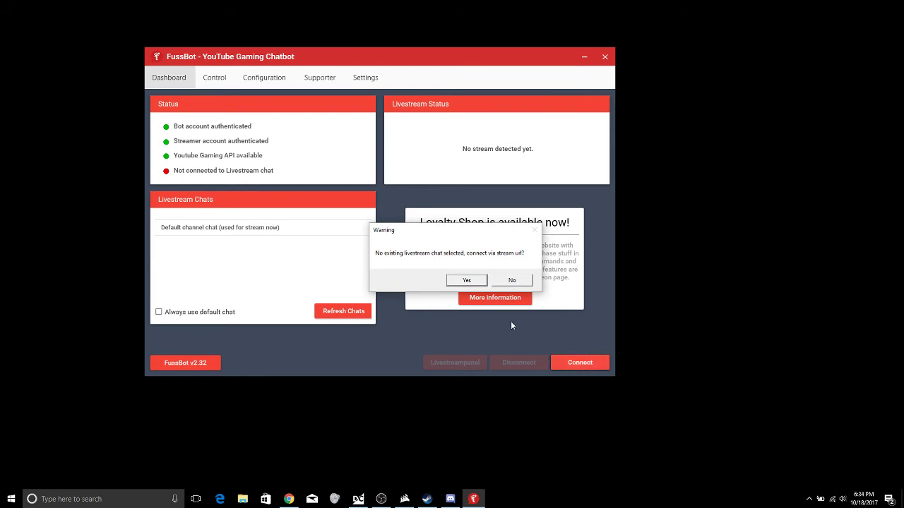
pyautogui.click(468, 281)
pyautogui.moveTo(526, 246); pyautogui.dragTo(287, 248)
pyautogui.write('https://www.youtube.com/watch?v=jPlFw6vsY9k')
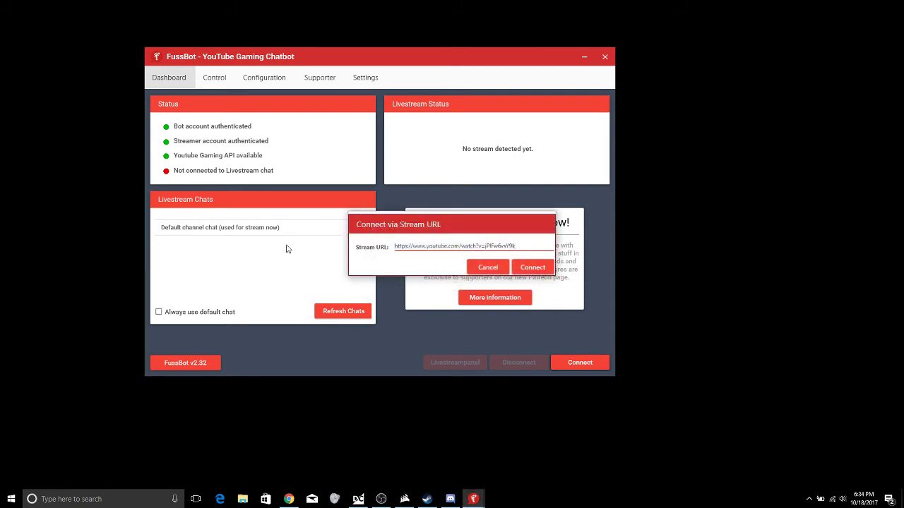
pyautogui.click(529, 269)
# Step: View the livestream panel, close it and disconnect the bot from the livestream chat
pyautogui.click(456, 363)
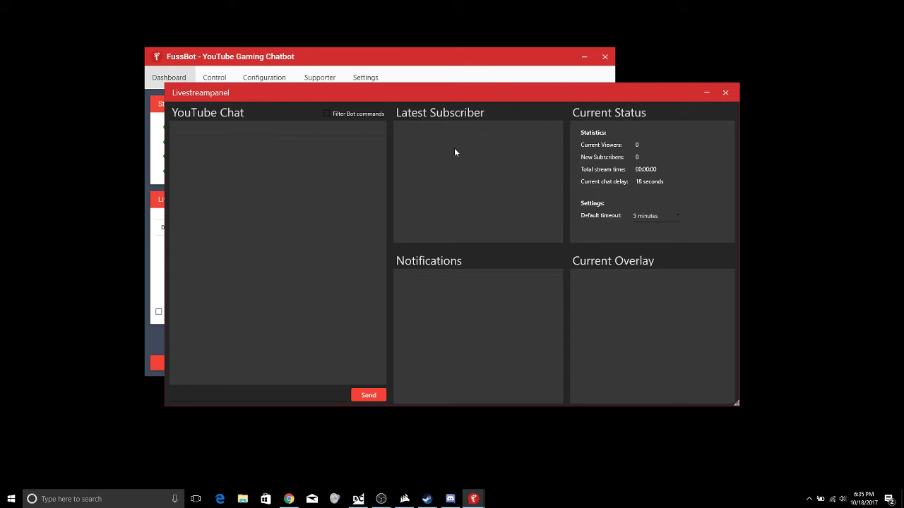
pyautogui.click(727, 93)
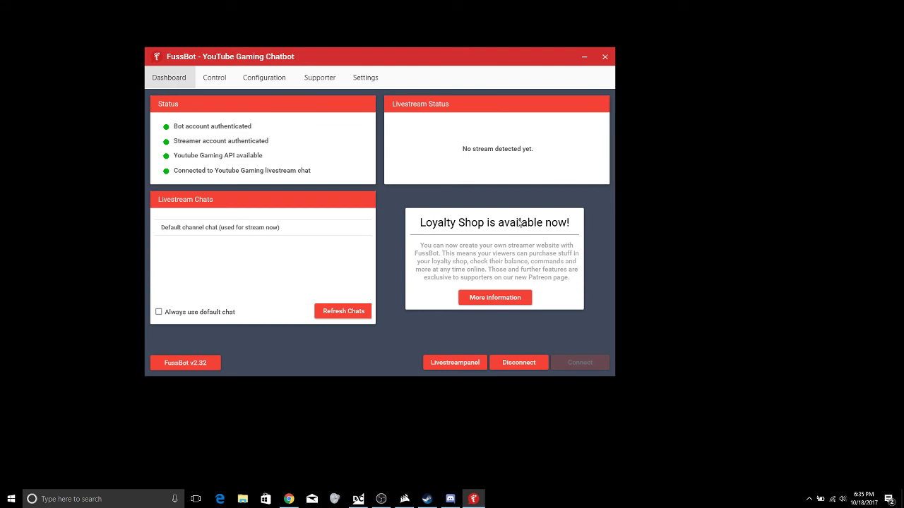
pyautogui.click(513, 365)
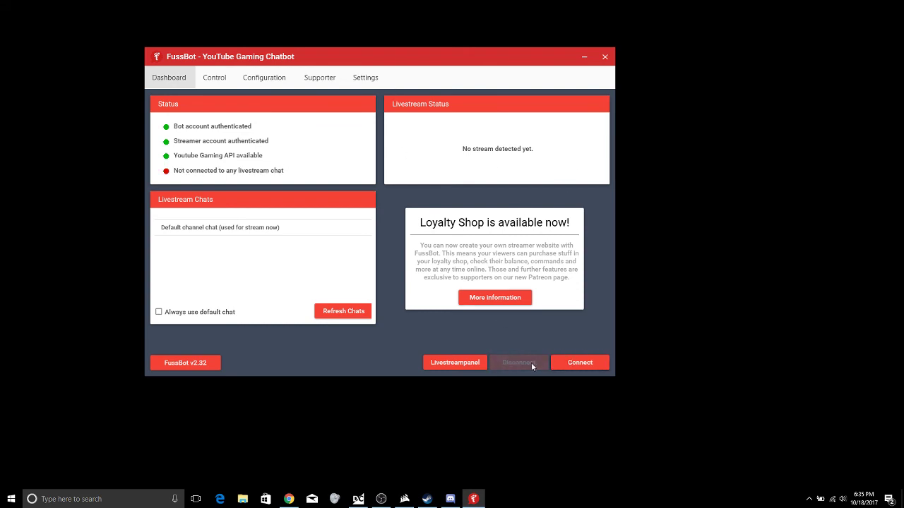